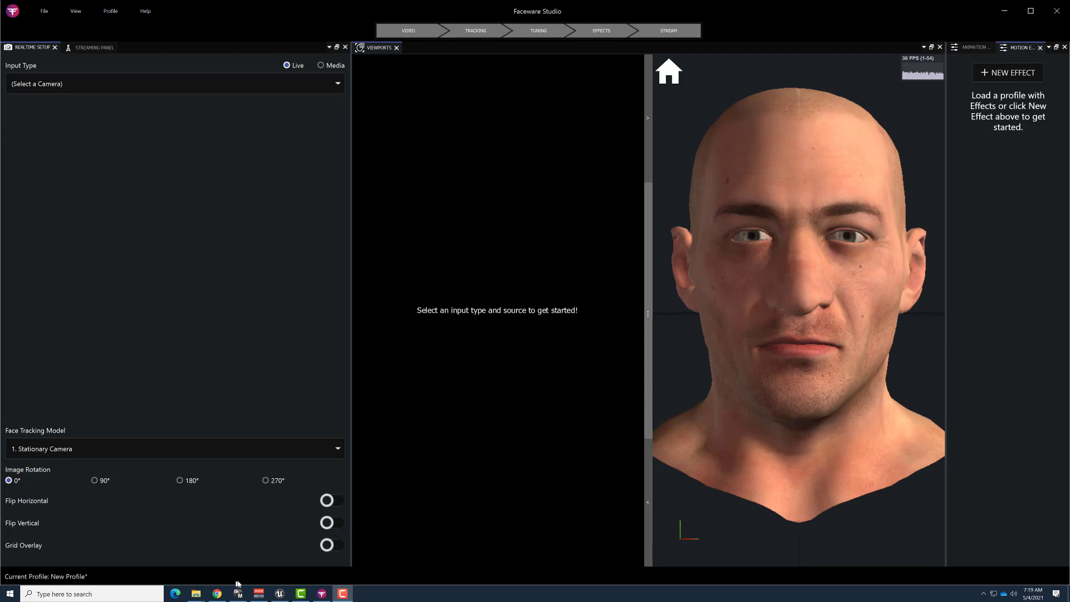
Bring up the Alt+Tab window switcher to leave Faceware Studio.
key(alt+Tab)
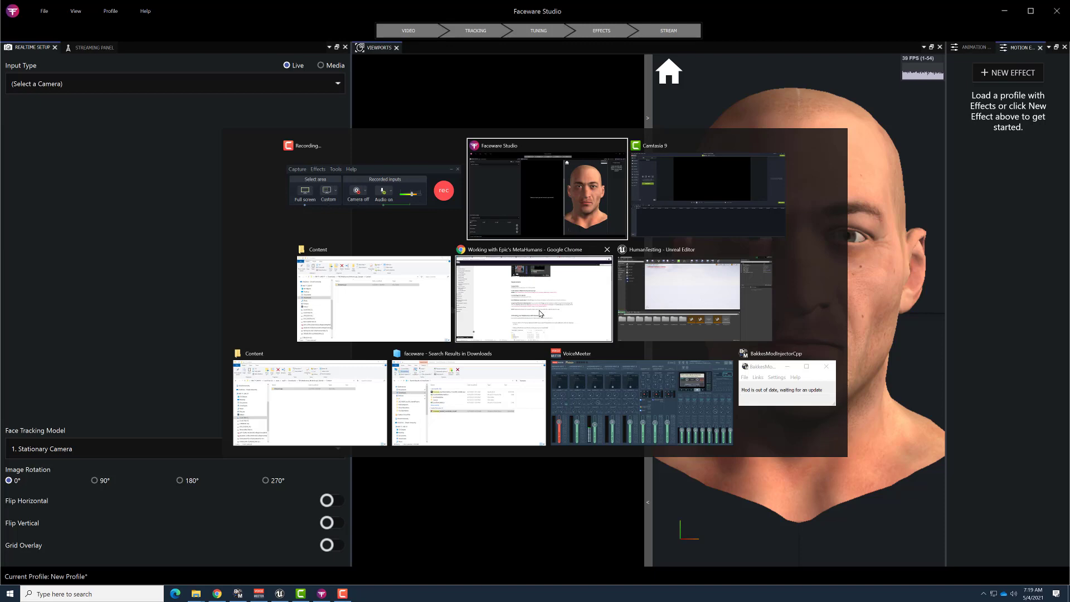
Bring Chrome's Faceware MetaHumans support page forward and scroll down to its Requirements section.
click(575, 317)
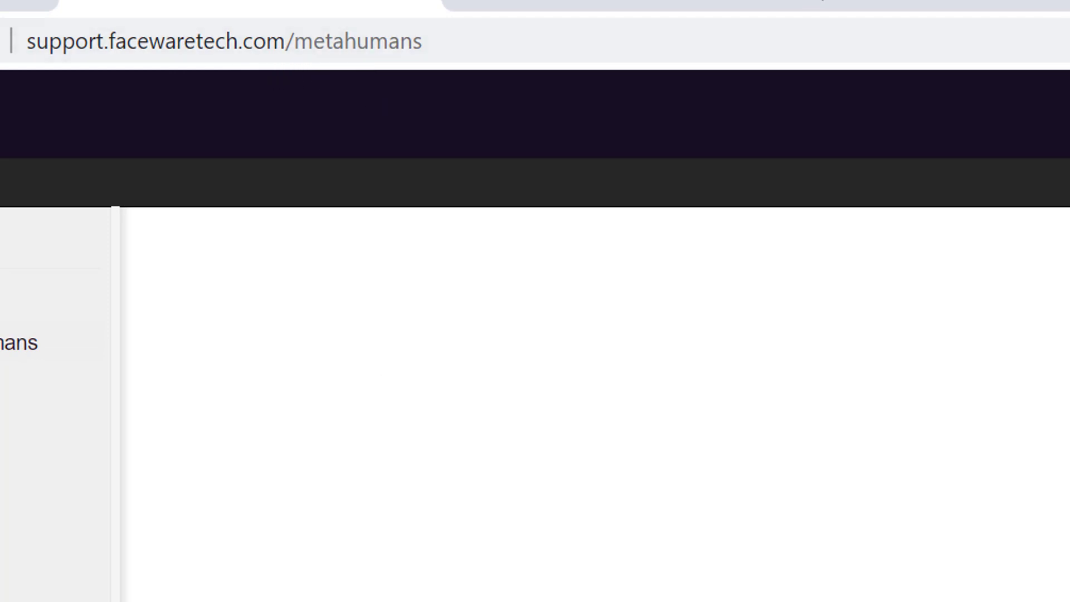
scroll(271, 369, down, 5)
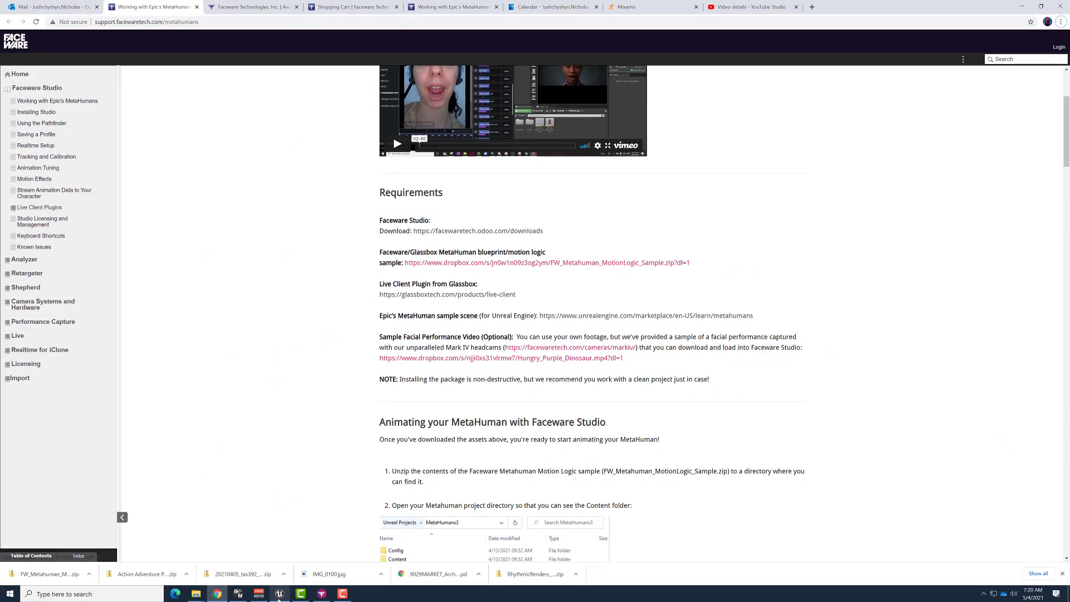
In Unreal Editor, browse MetaHumans > Hero01, then return to the Content root folder.
click(280, 595)
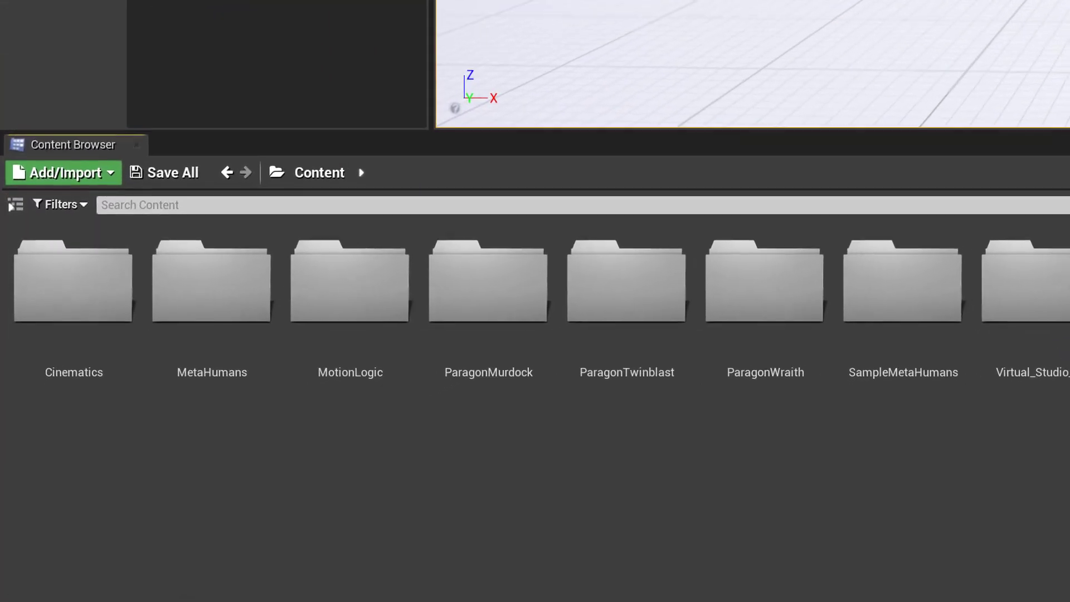
double_click(210, 282)
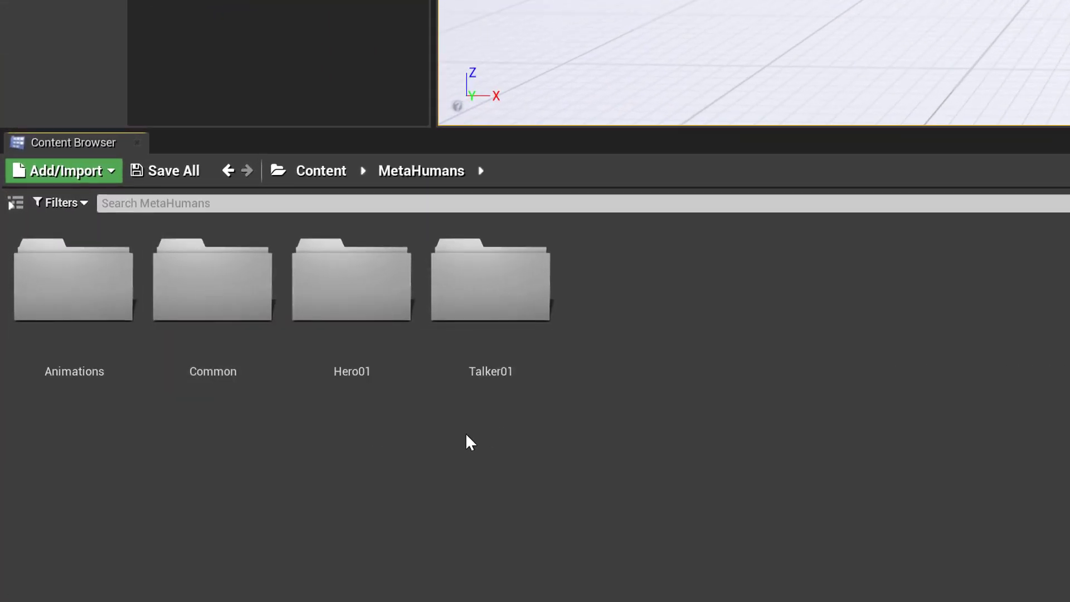
double_click(338, 300)
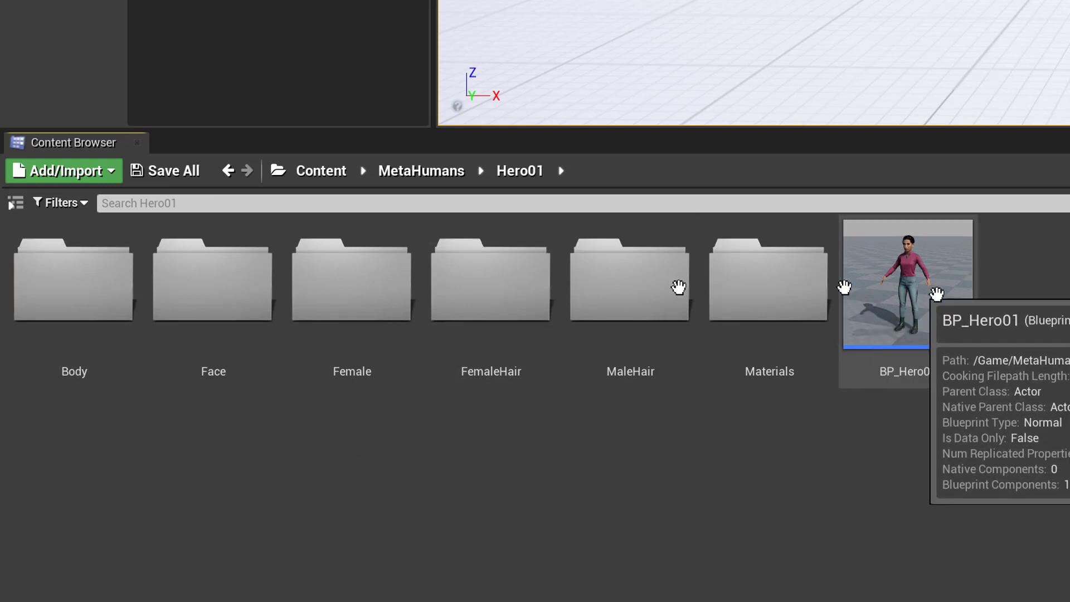
click(321, 177)
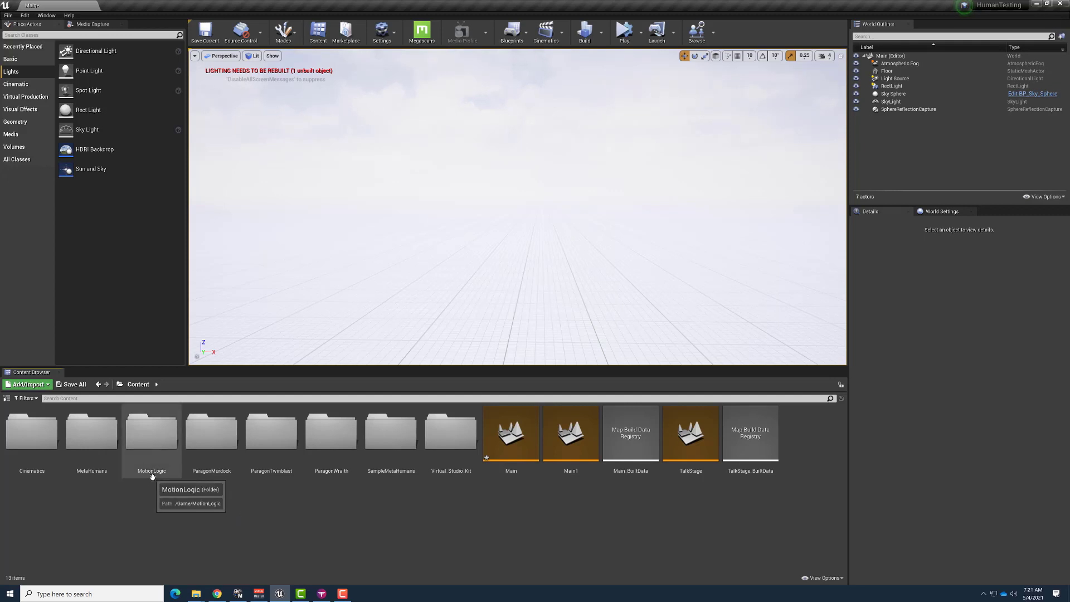
key(alt+Tab)
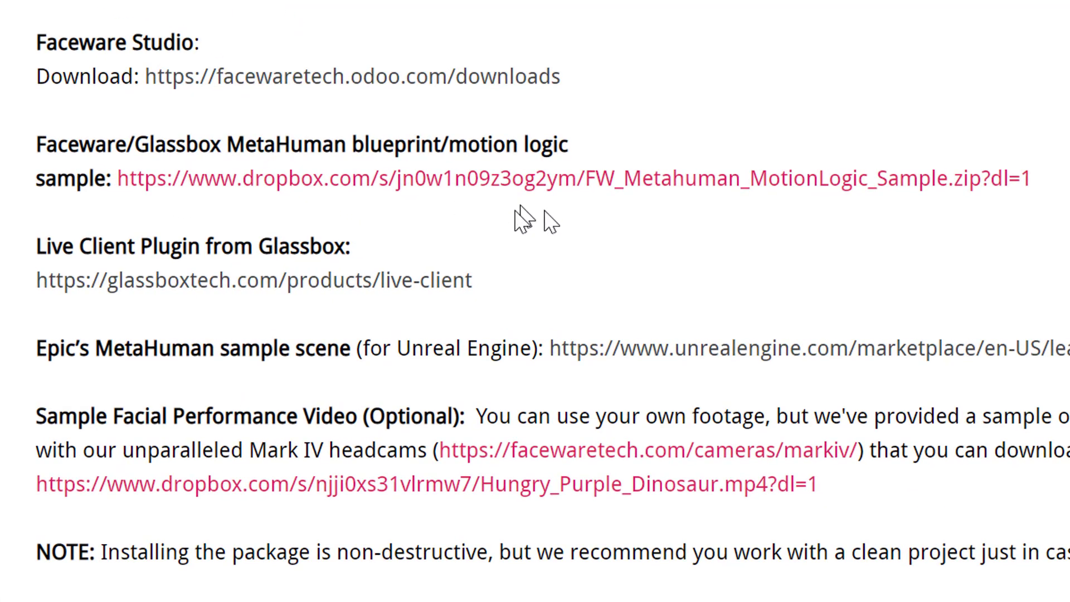
key(alt+Tab)
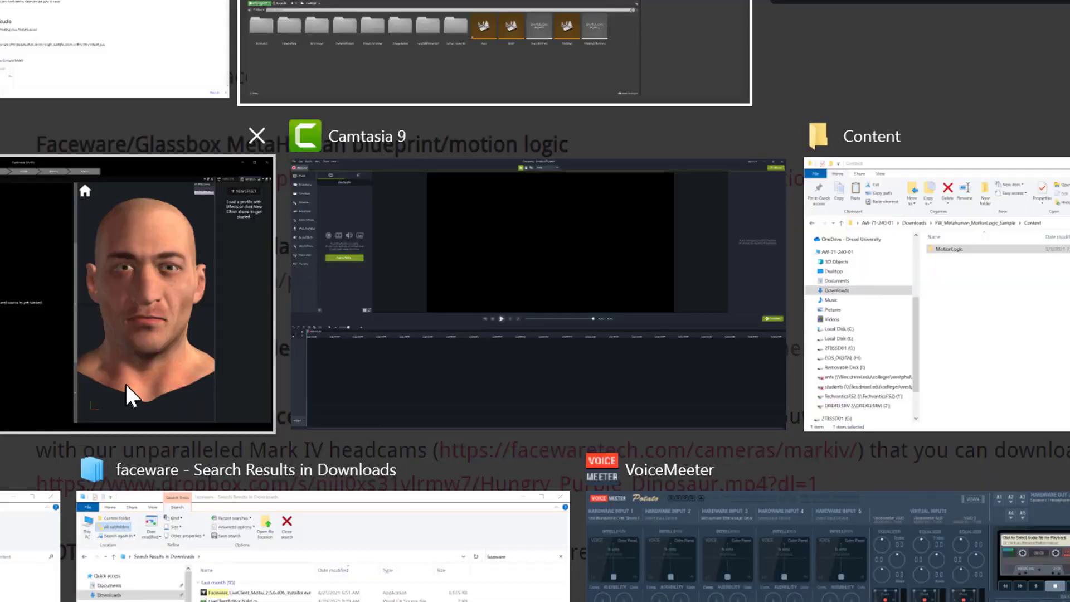
click(1033, 334)
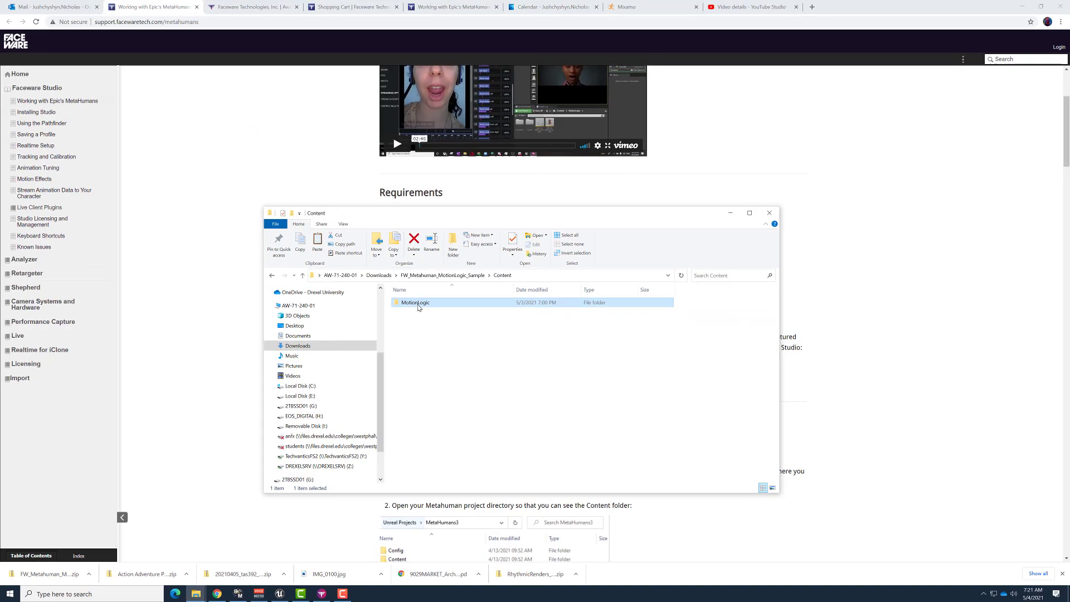
key(super+Tab)
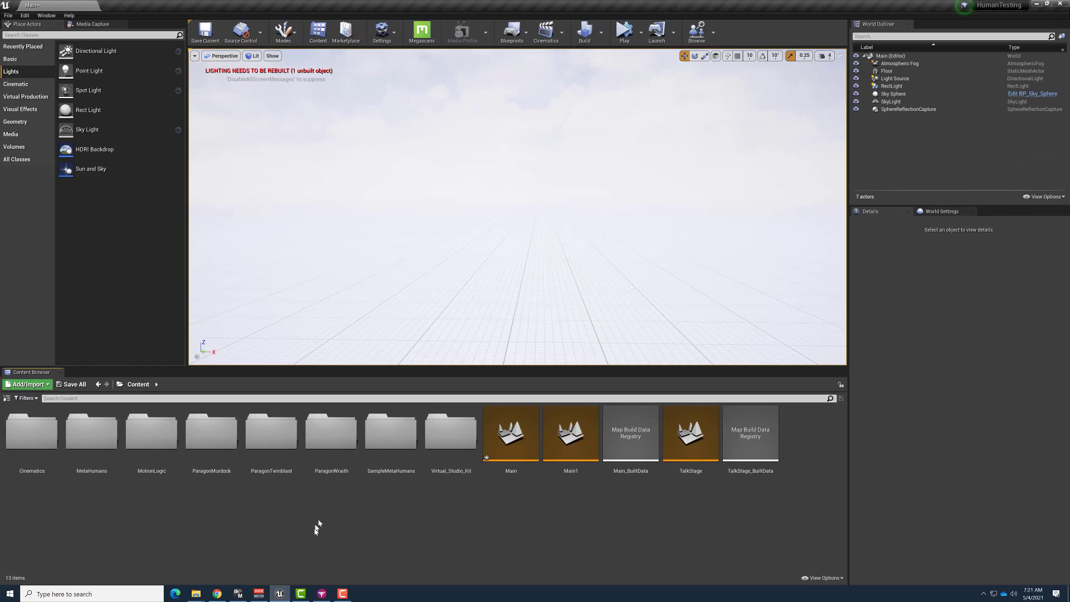
Back in Faceware Studio, select Blackmagic Design as the live camera for a 1920 x 1080 feed.
click(322, 594)
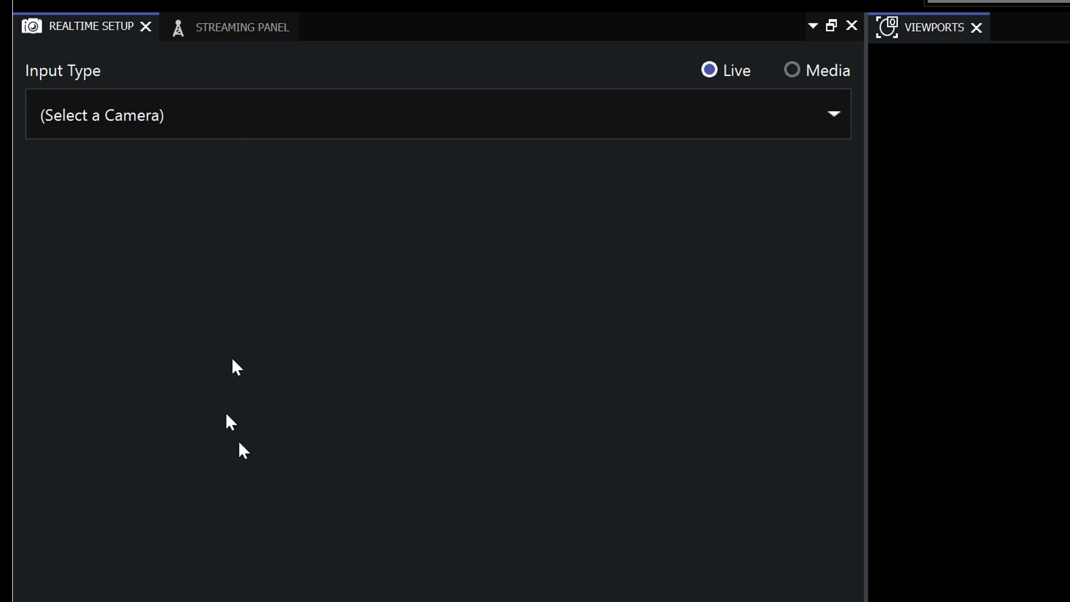
click(264, 115)
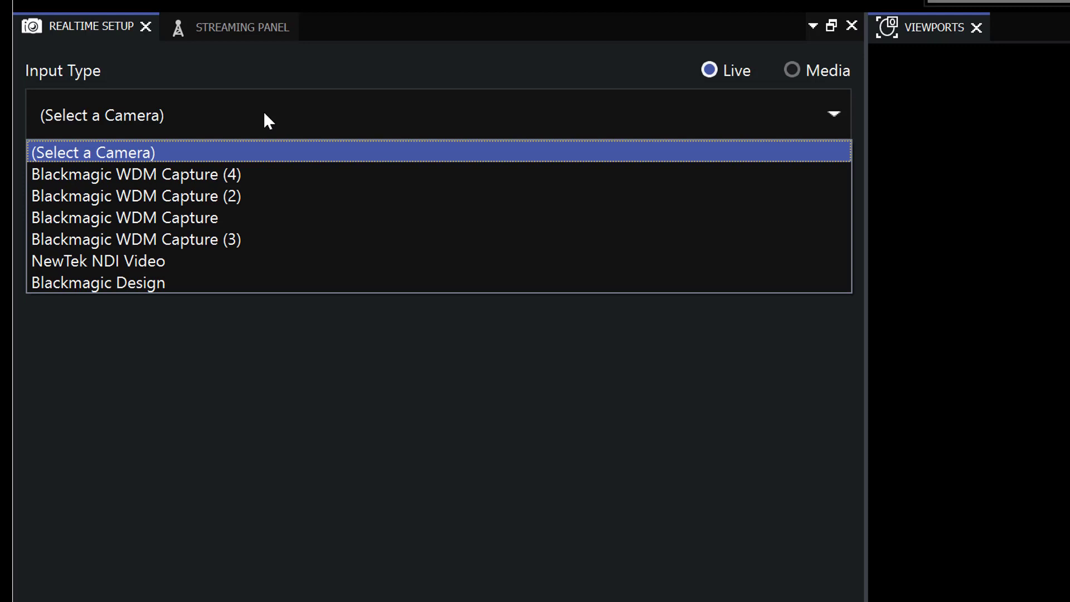
click(121, 285)
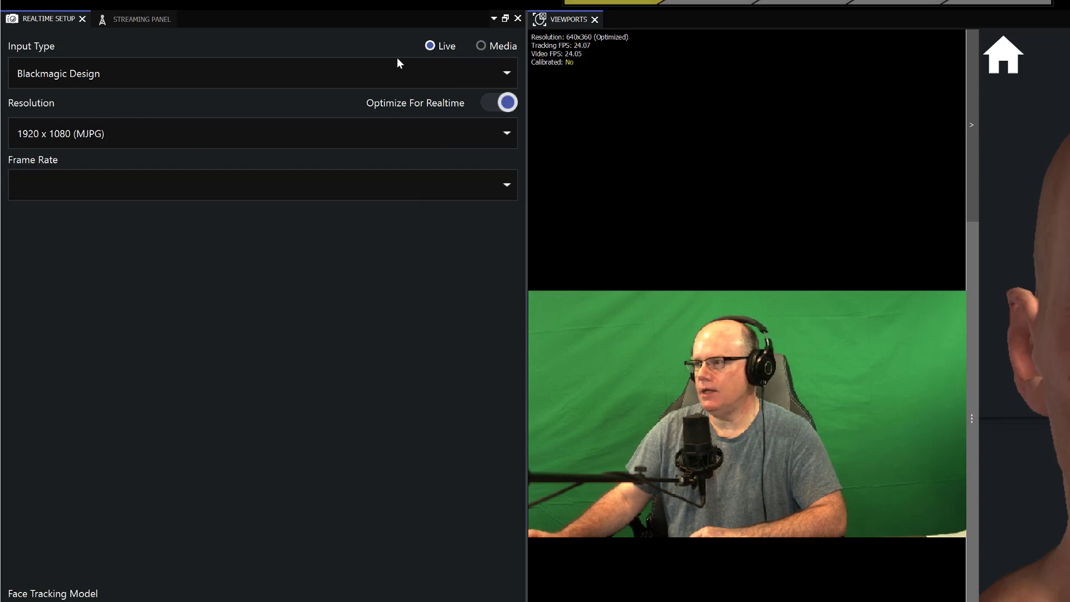
Switch the input to Media > Video and load YouShouldTryThis.MP4 (640x360, 29.97 fps).
click(482, 46)
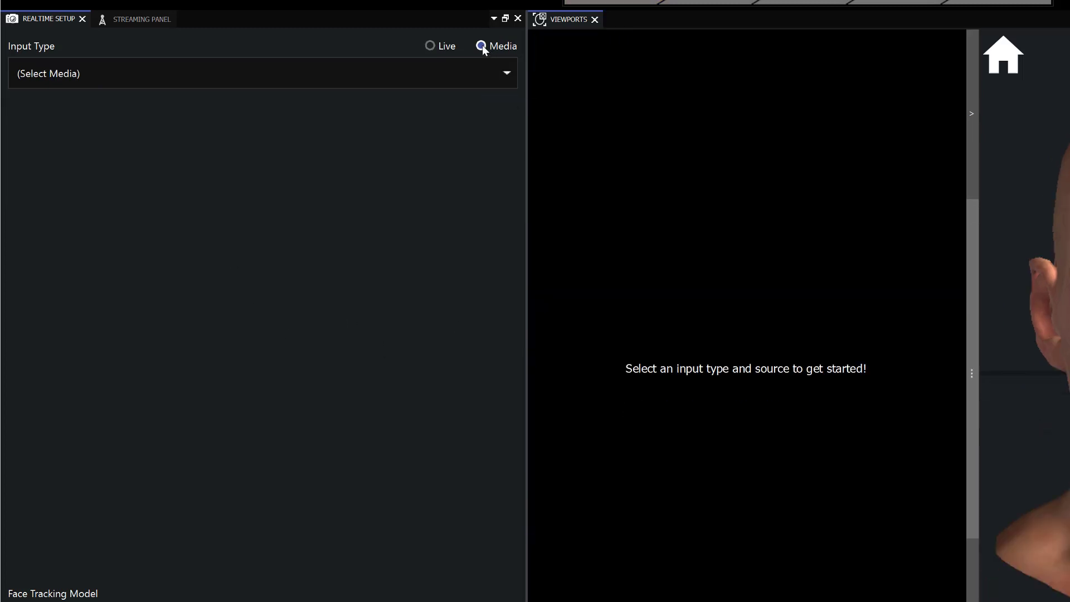
click(126, 73)
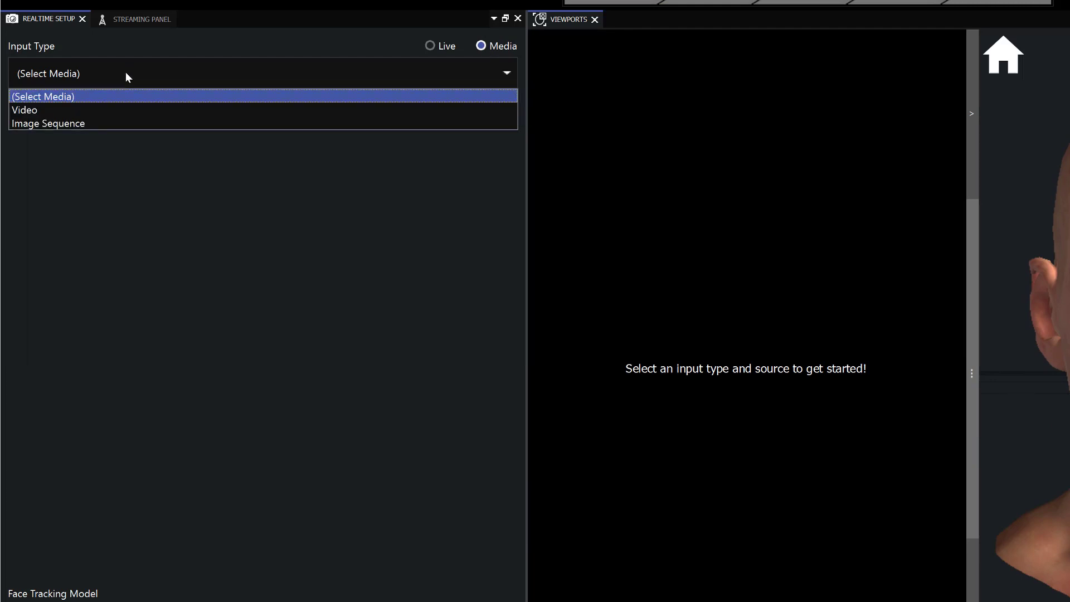
click(36, 111)
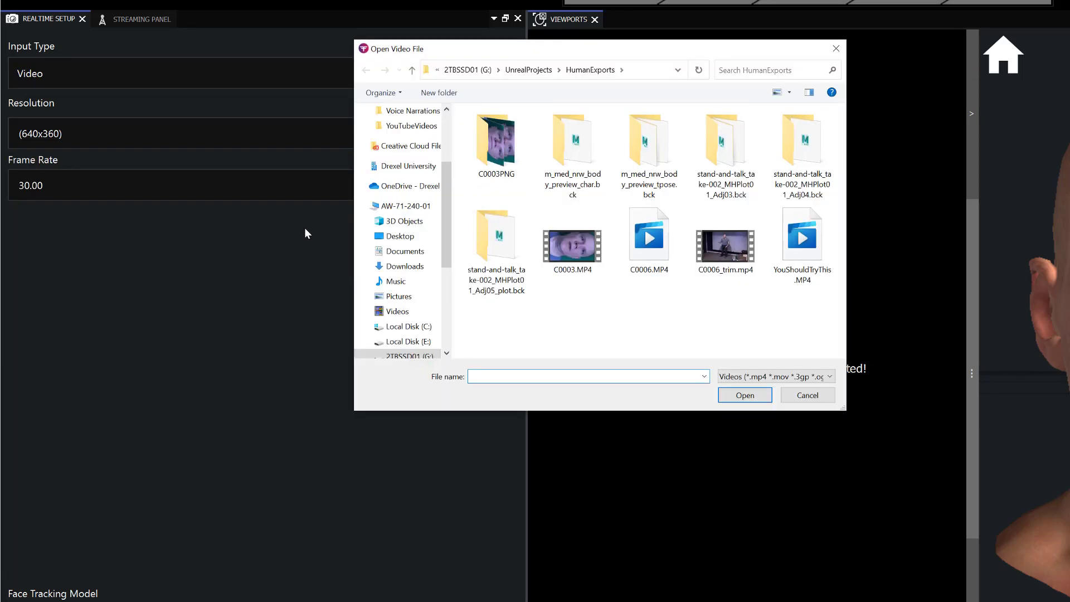
click(797, 254)
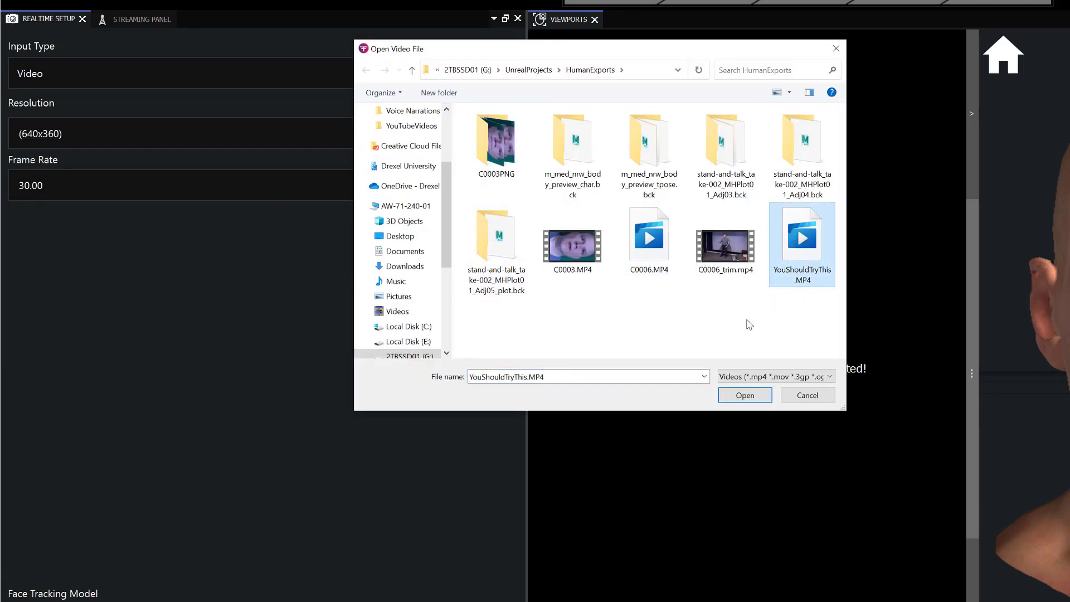
click(745, 395)
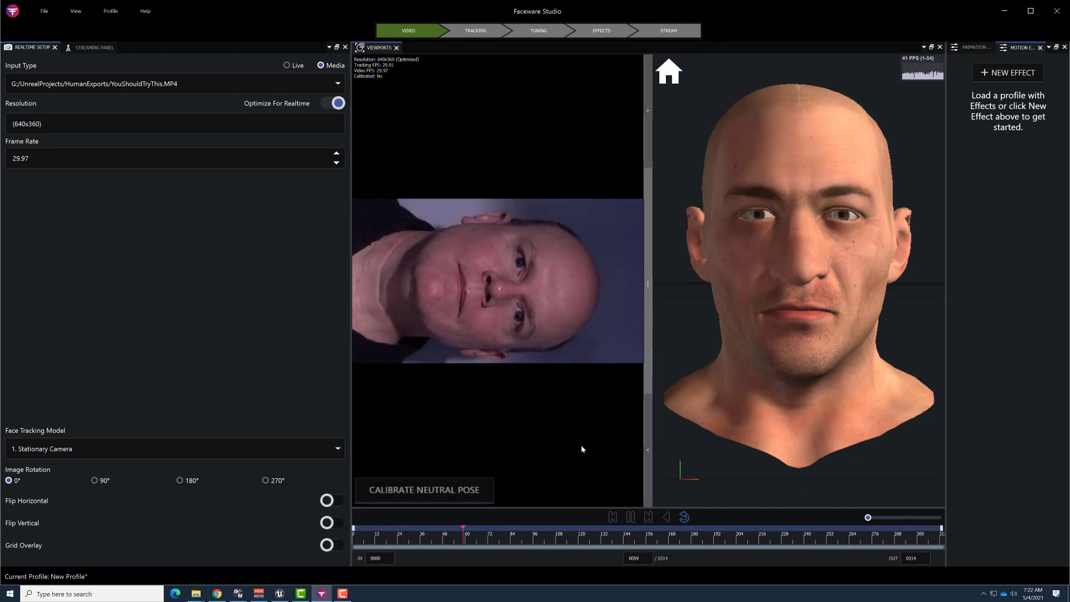
Pause the video and set Image Rotation to 270° so the face stands upright.
key(space)
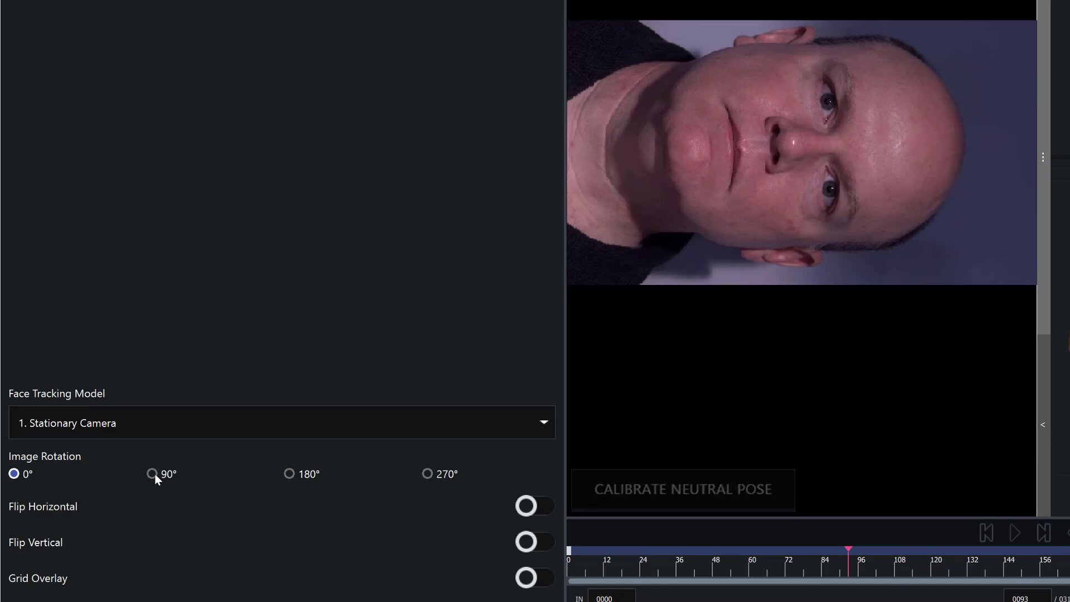
click(153, 475)
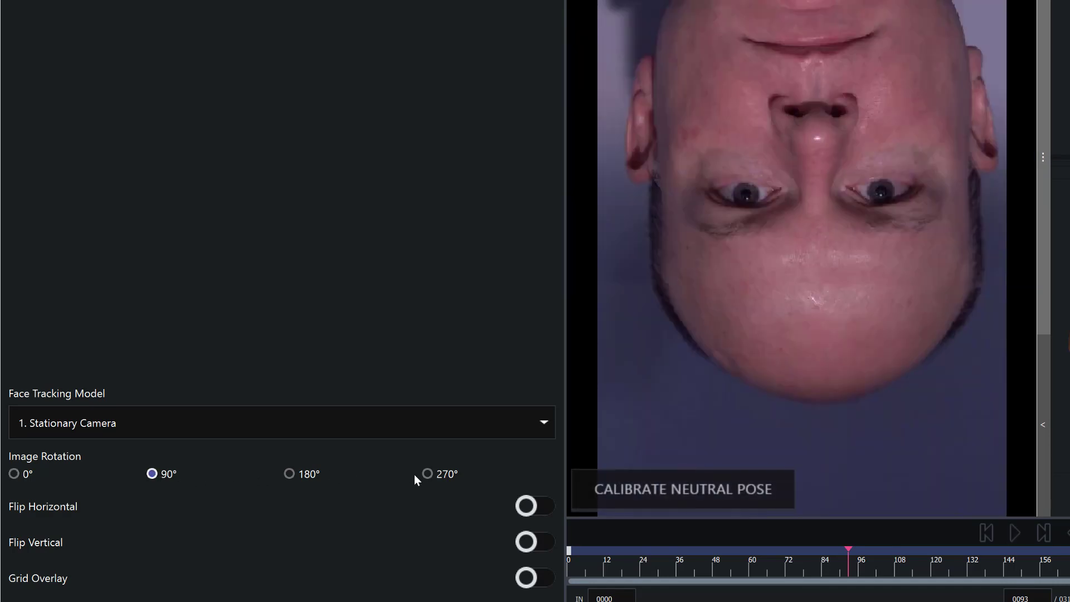
click(428, 474)
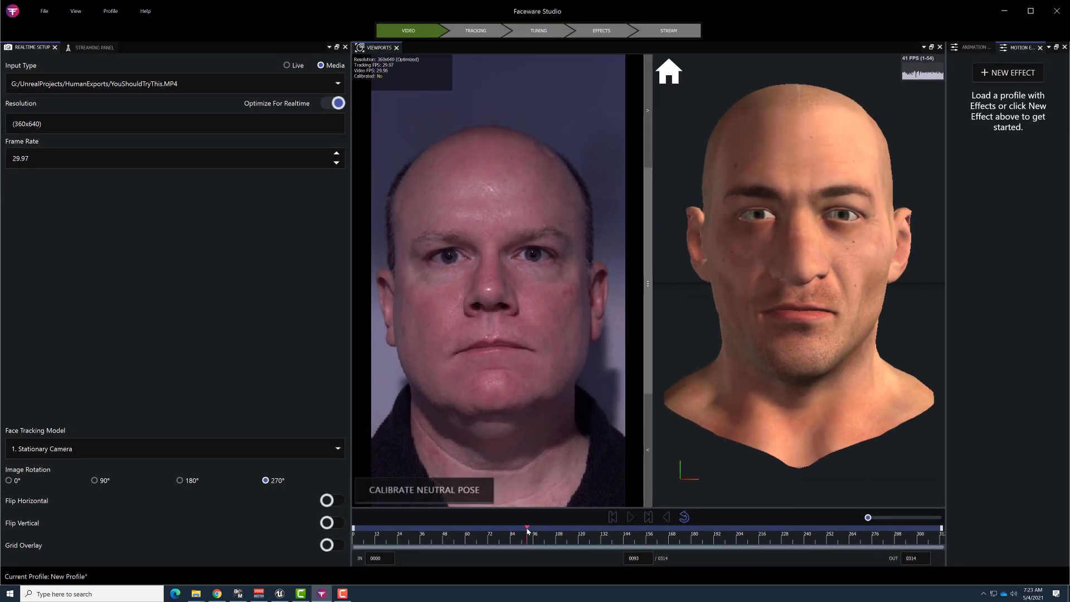
Scrub through the clip's frames and trim its playback range to frames 0077–0187.
drag(527, 529, 360, 528)
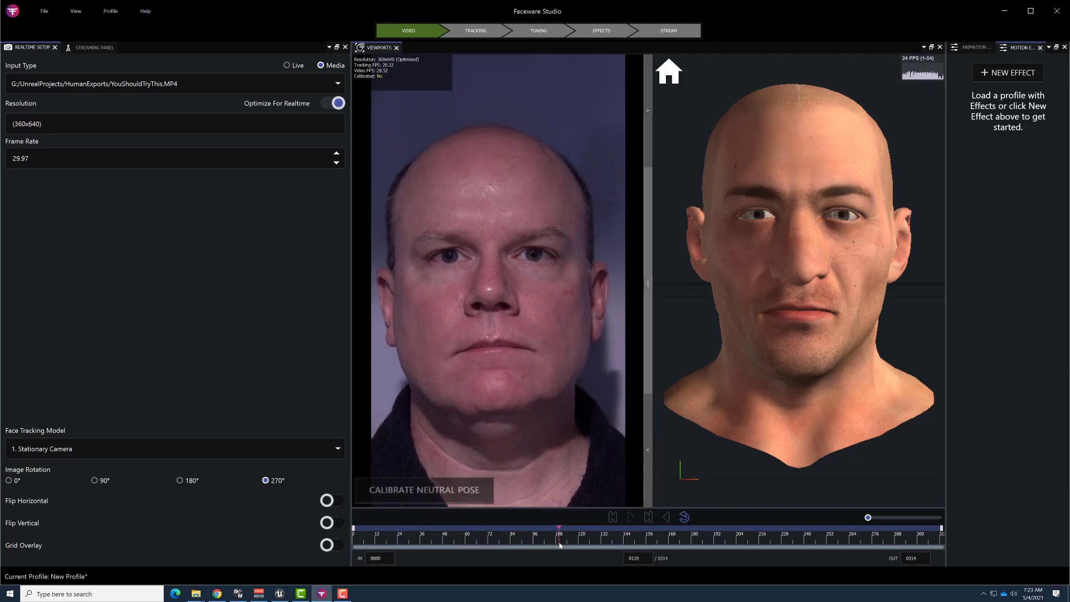
click(735, 540)
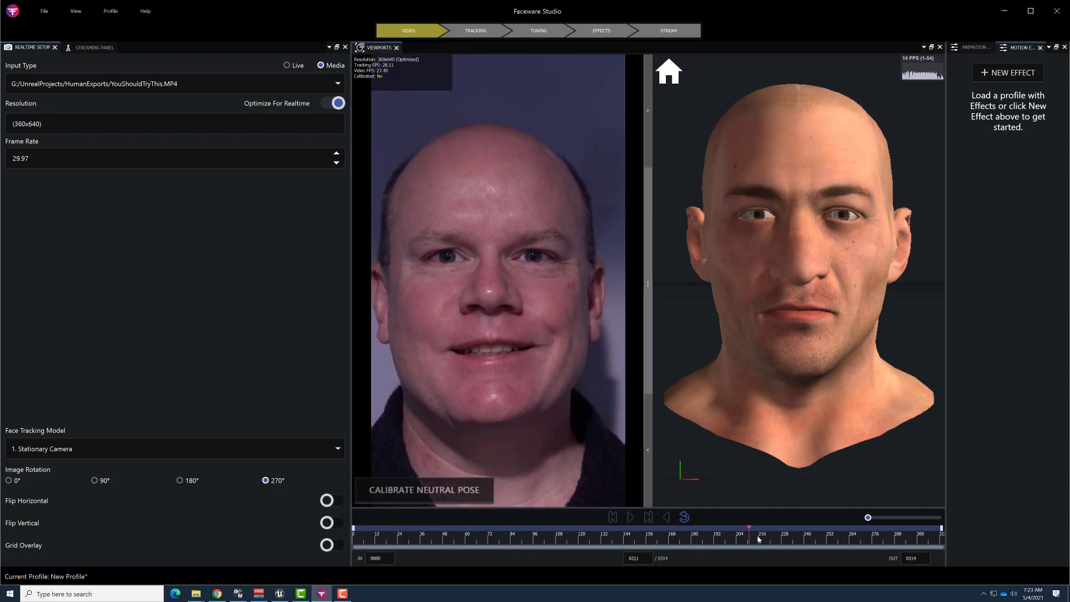
drag(733, 540, 684, 542)
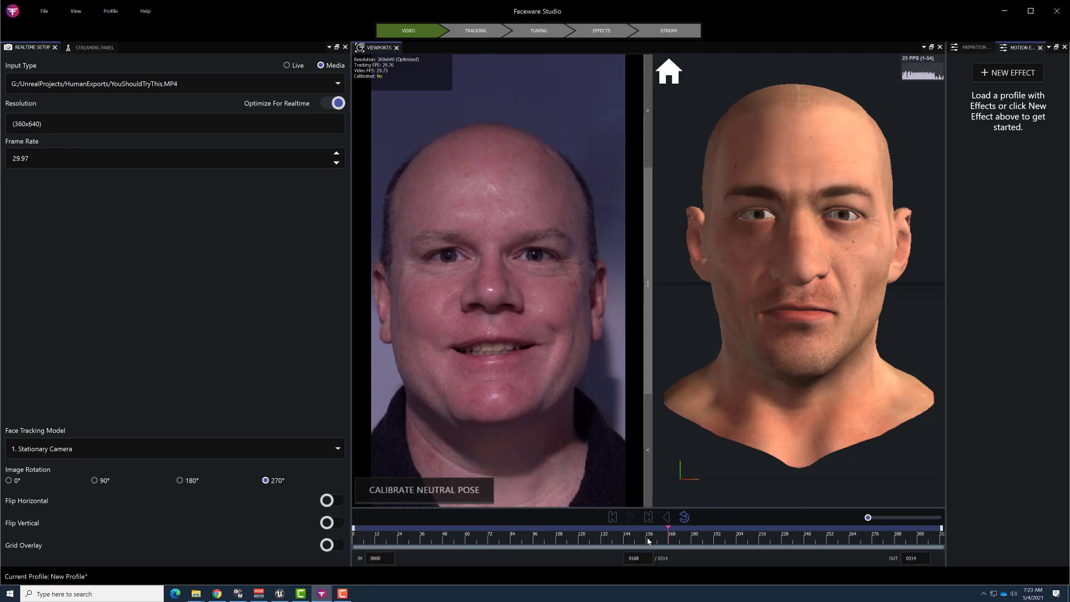
drag(557, 541, 510, 541)
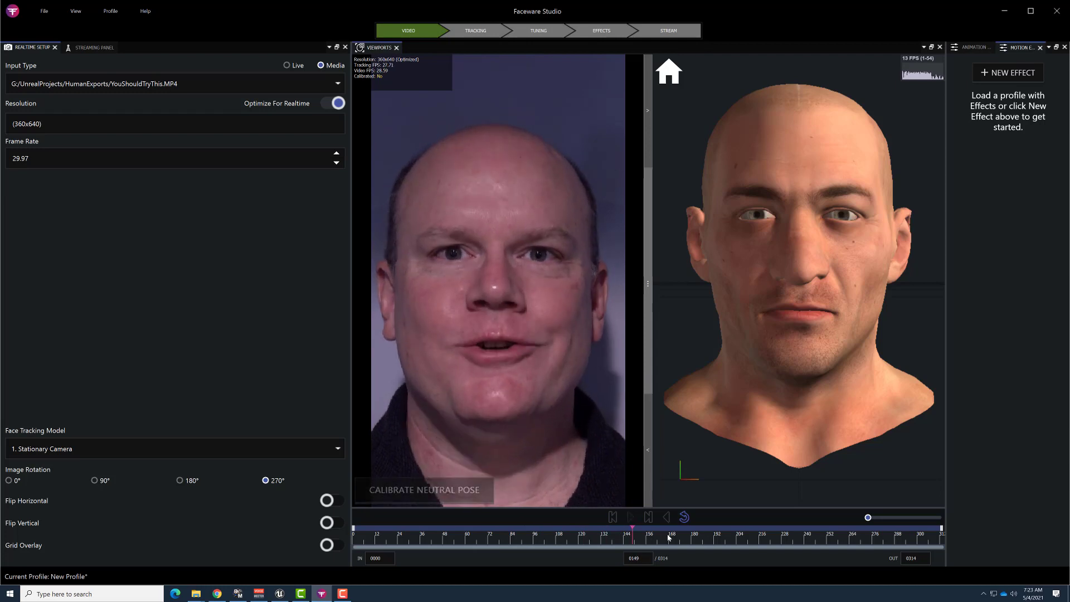
drag(638, 536, 501, 538)
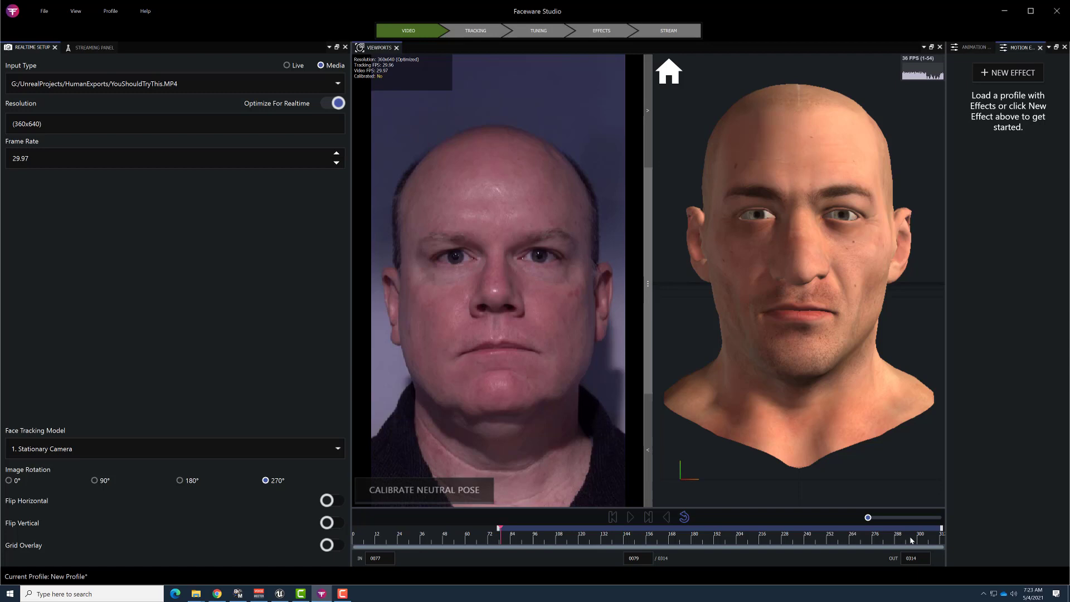
drag(512, 533, 703, 539)
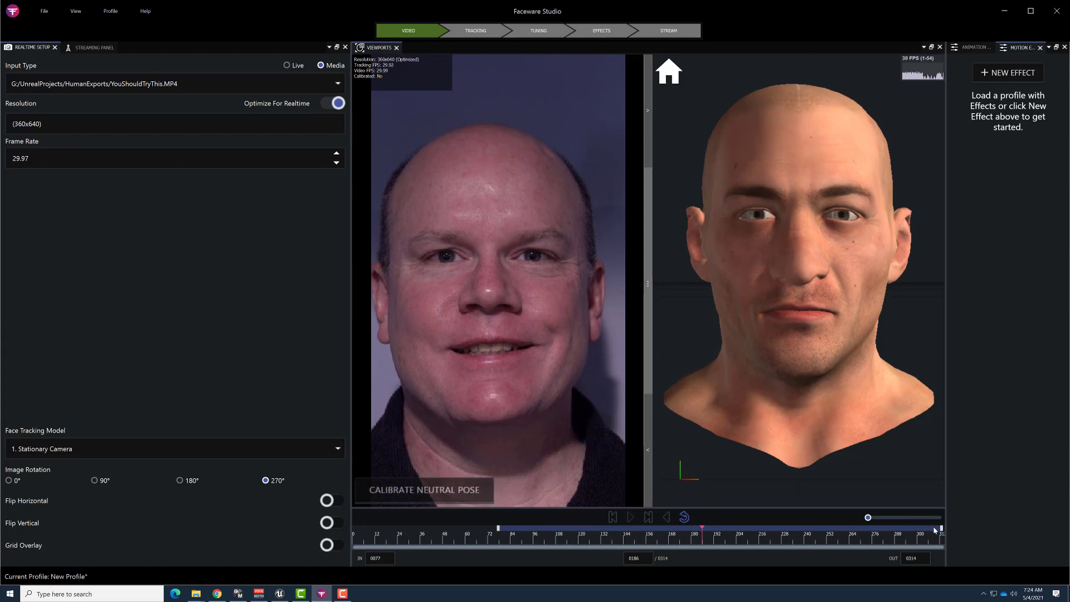
drag(940, 528, 779, 530)
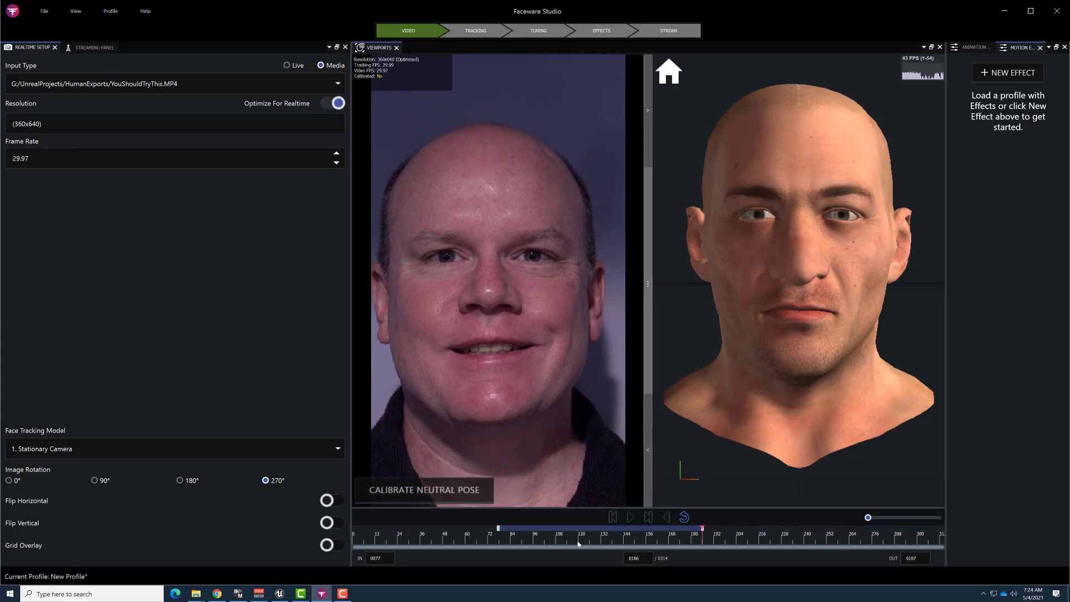
Calibrate the neutral pose on a relaxed frame, then play the clip to verify avatar tracking.
click(630, 516)
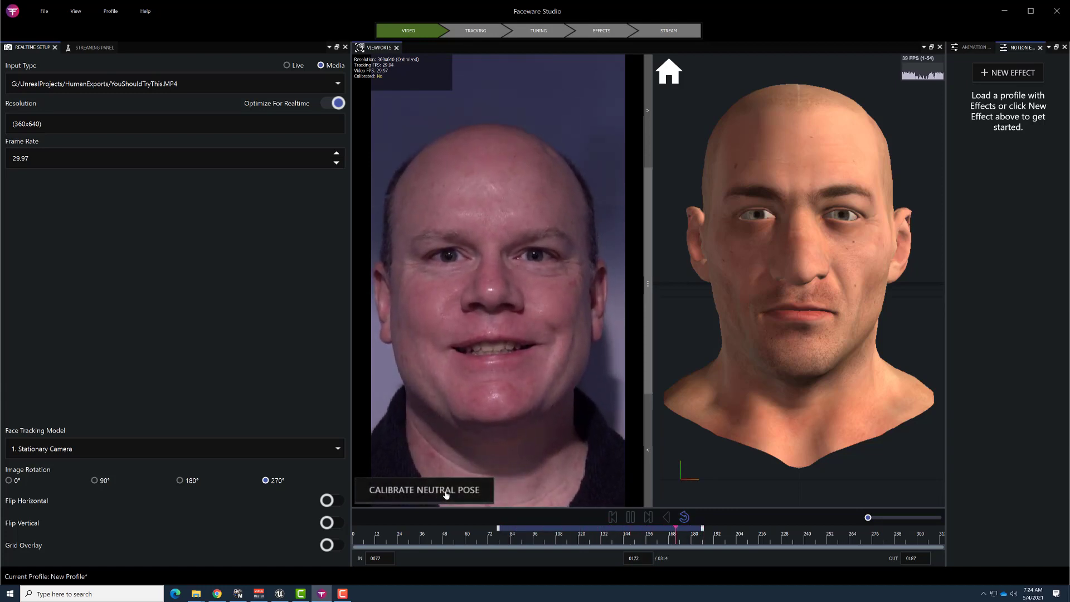
click(631, 517)
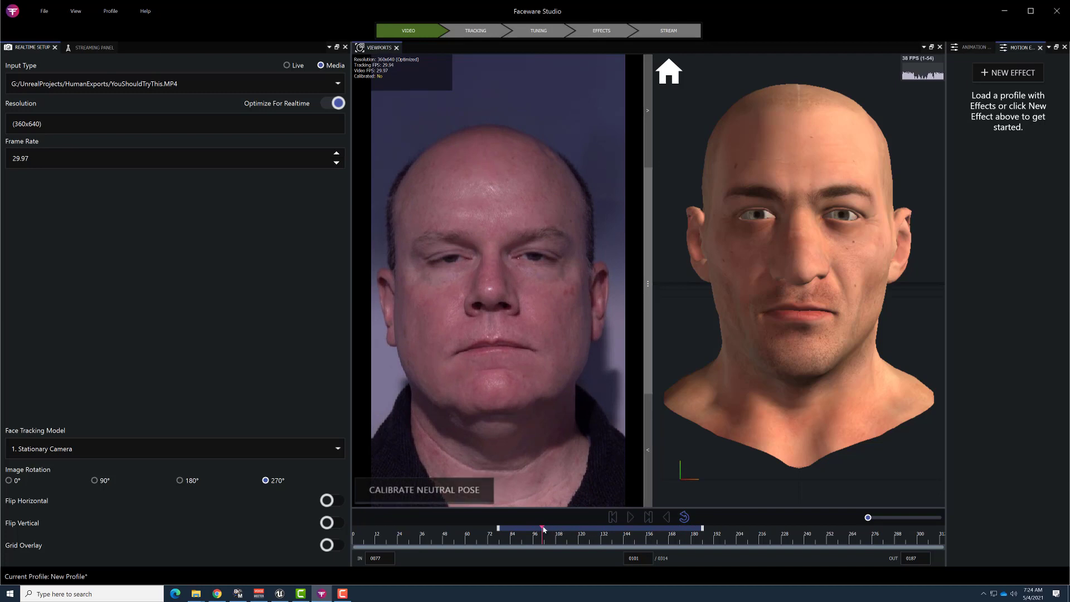
drag(543, 529, 516, 534)
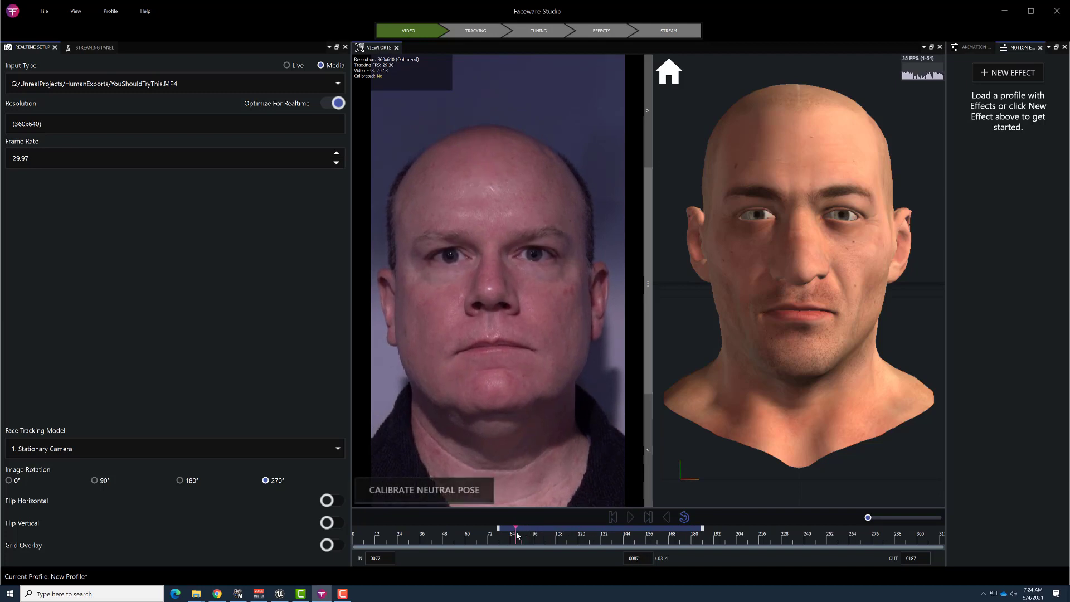
click(413, 491)
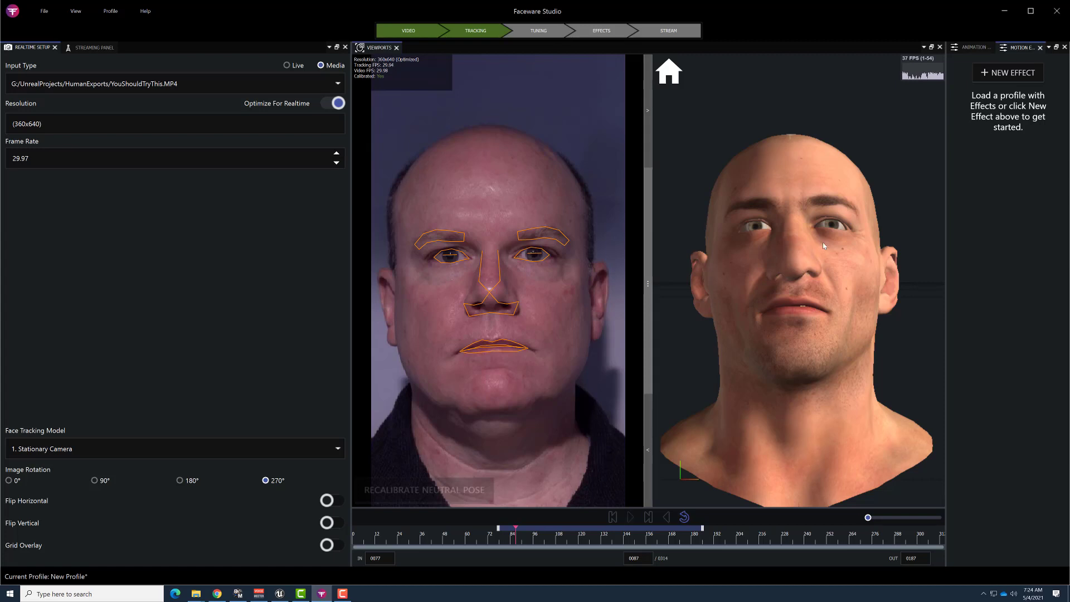
drag(824, 254, 826, 268)
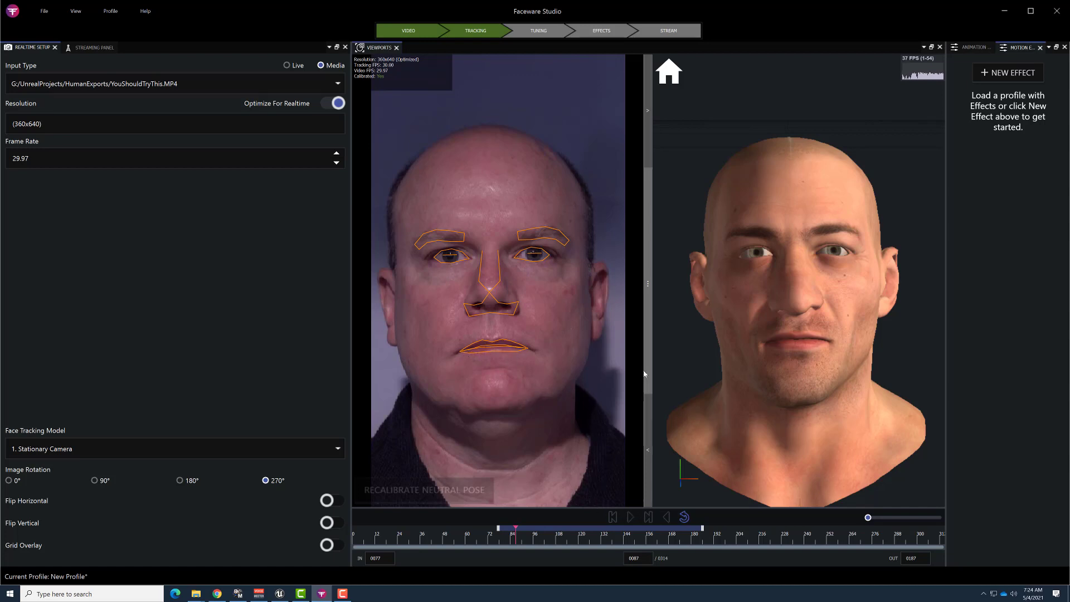
click(629, 521)
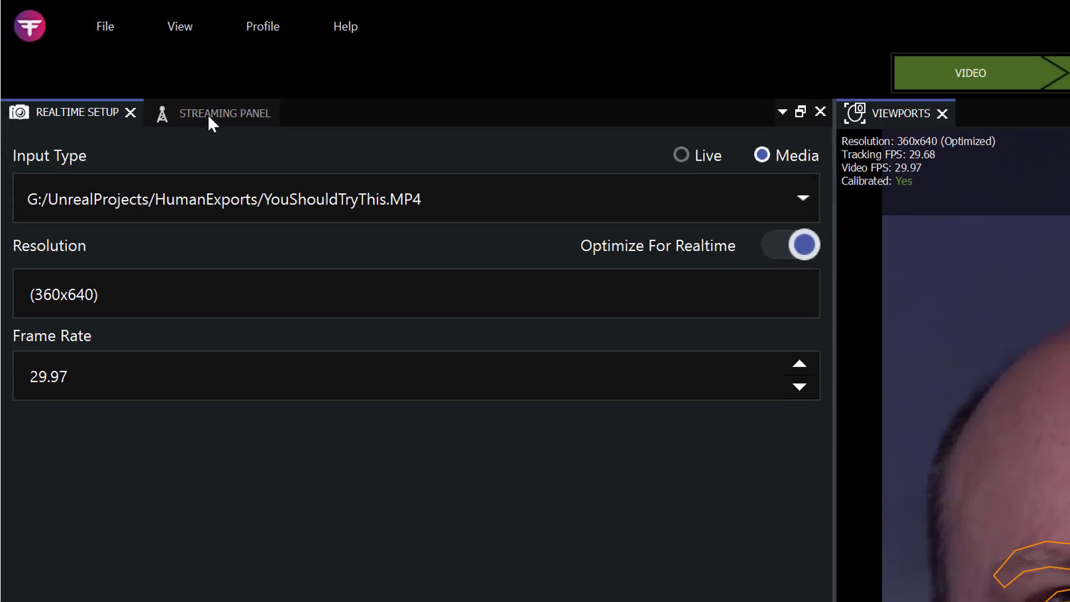
Show the Streaming Panel with port 802 and the Standard control schema.
click(209, 123)
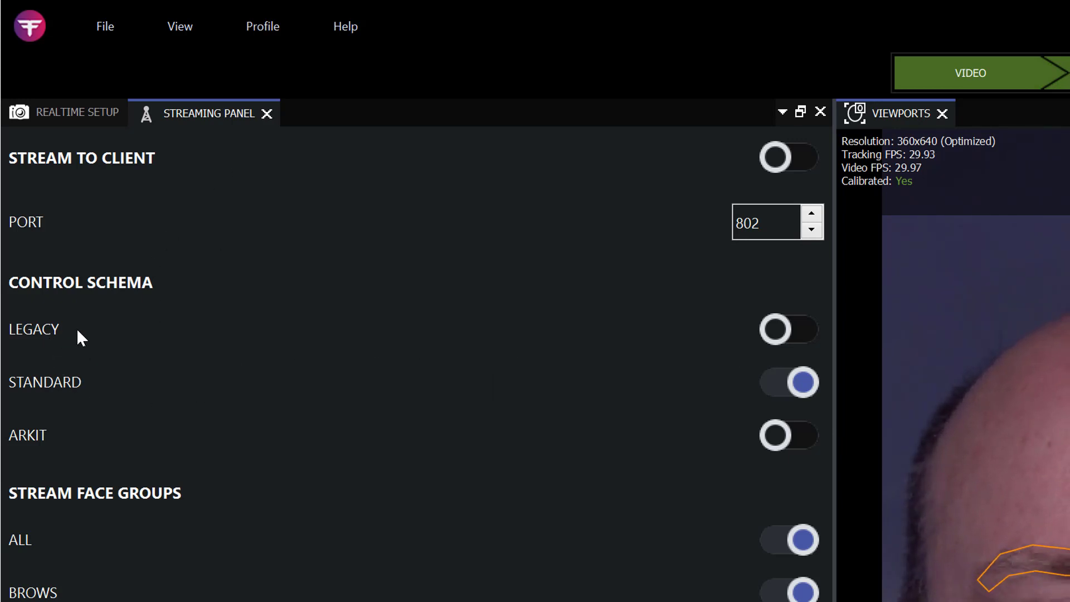
click(790, 330)
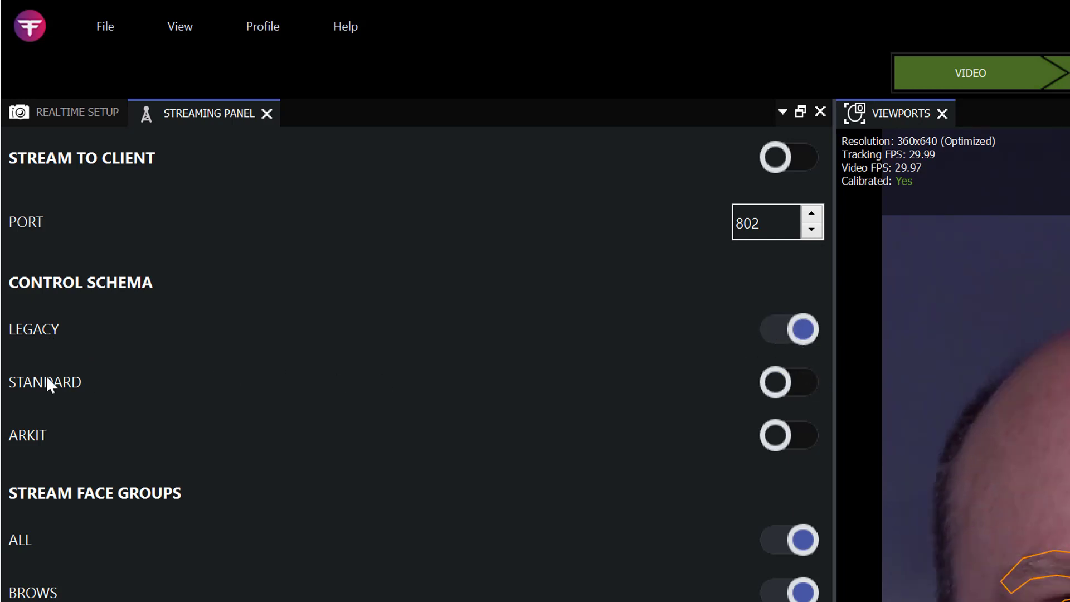
click(777, 384)
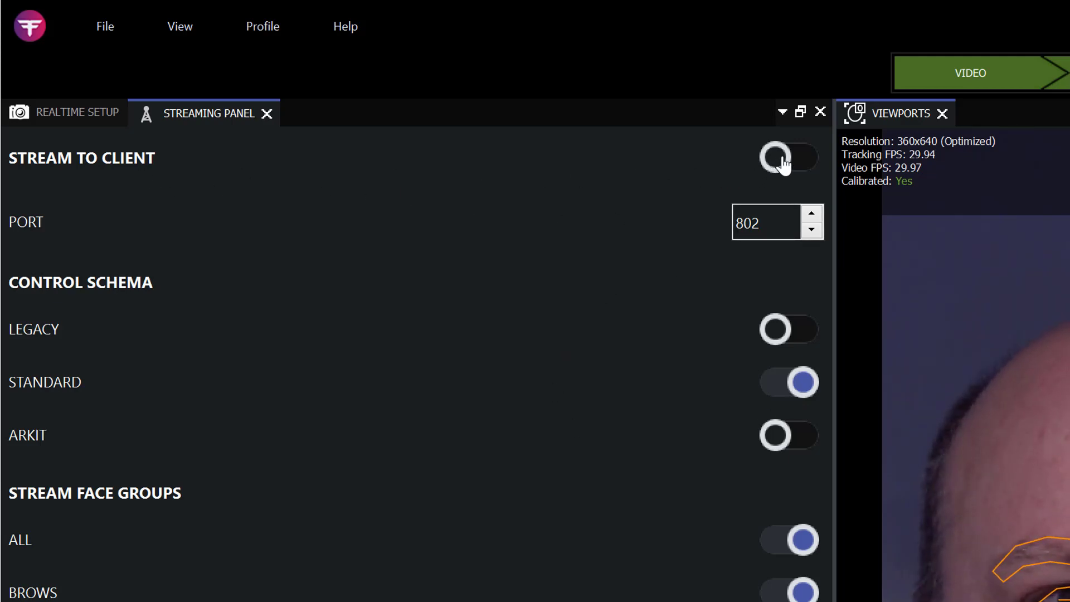
Turn on STREAM TO CLIENT to send tracking data over port 802.
click(797, 170)
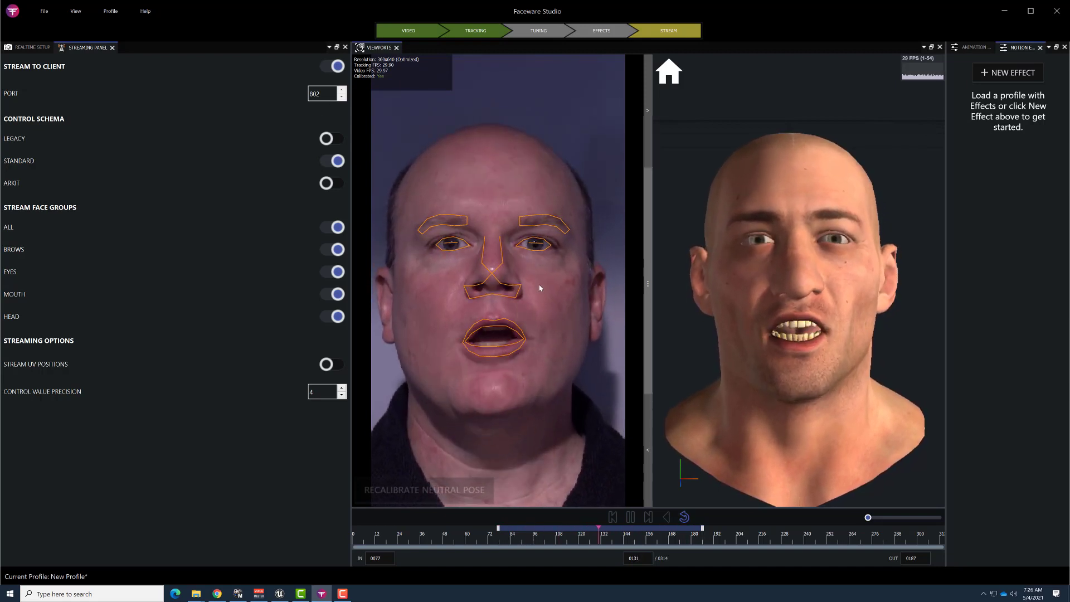
Return to Unreal Editor and open the MetaHumans/Hero01 folder holding BP_Hero01.
click(283, 597)
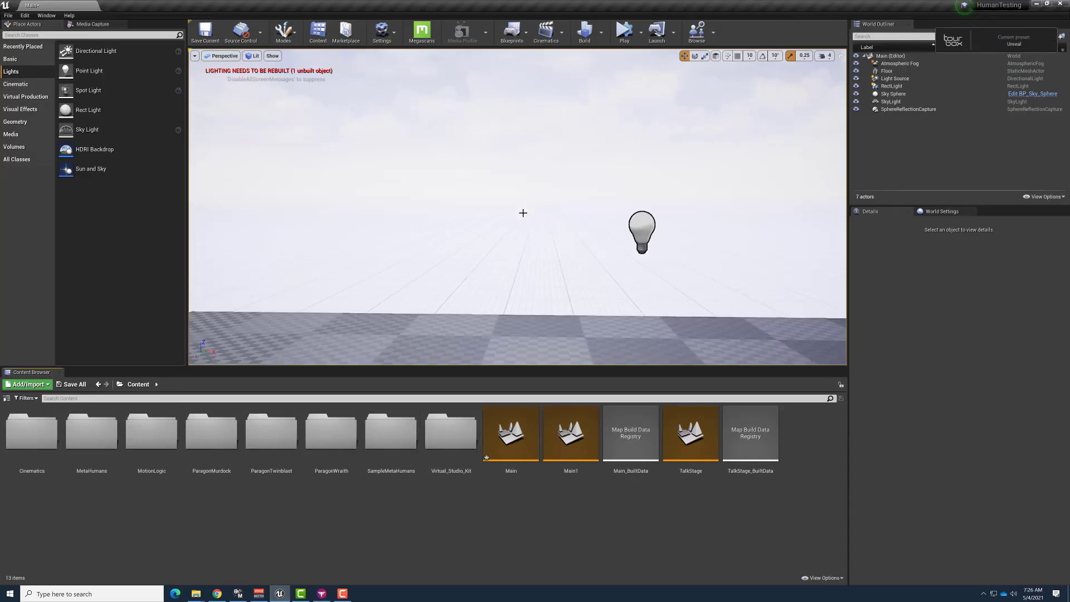
scroll(523, 213, down, 3)
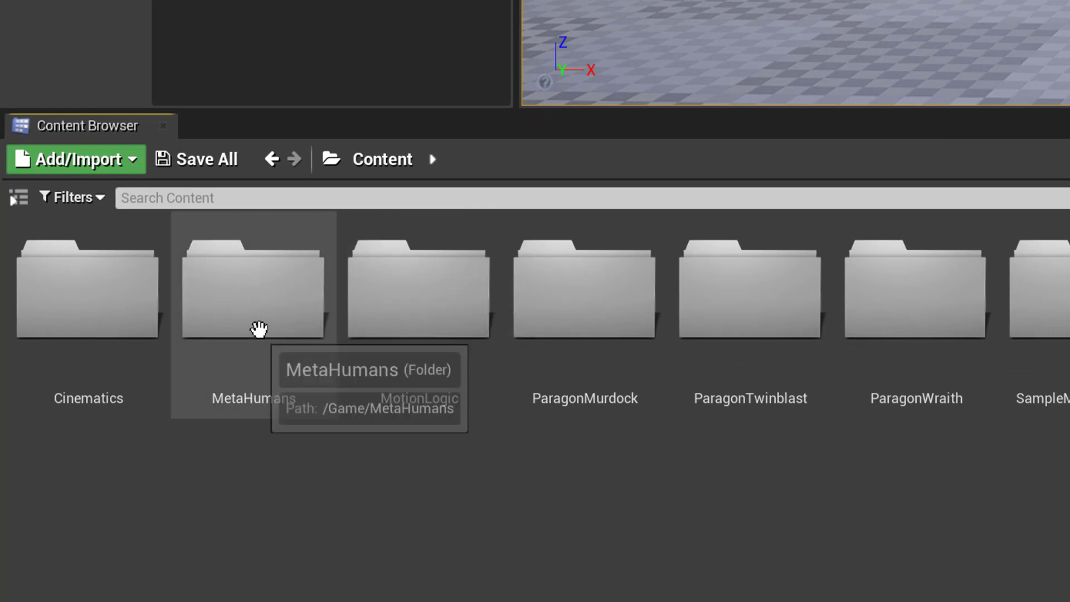
double_click(259, 328)
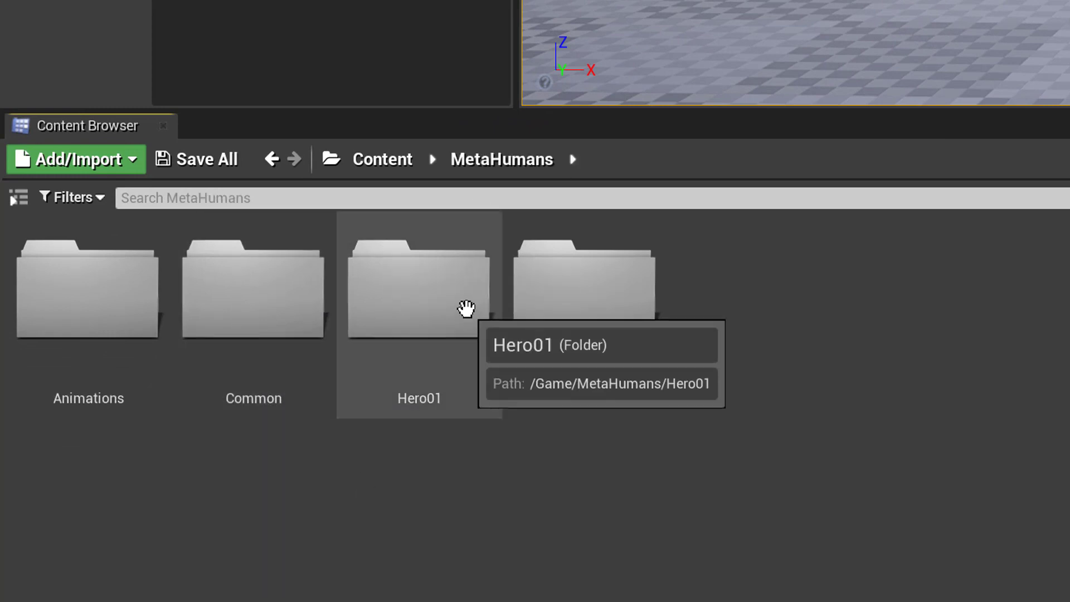
double_click(466, 306)
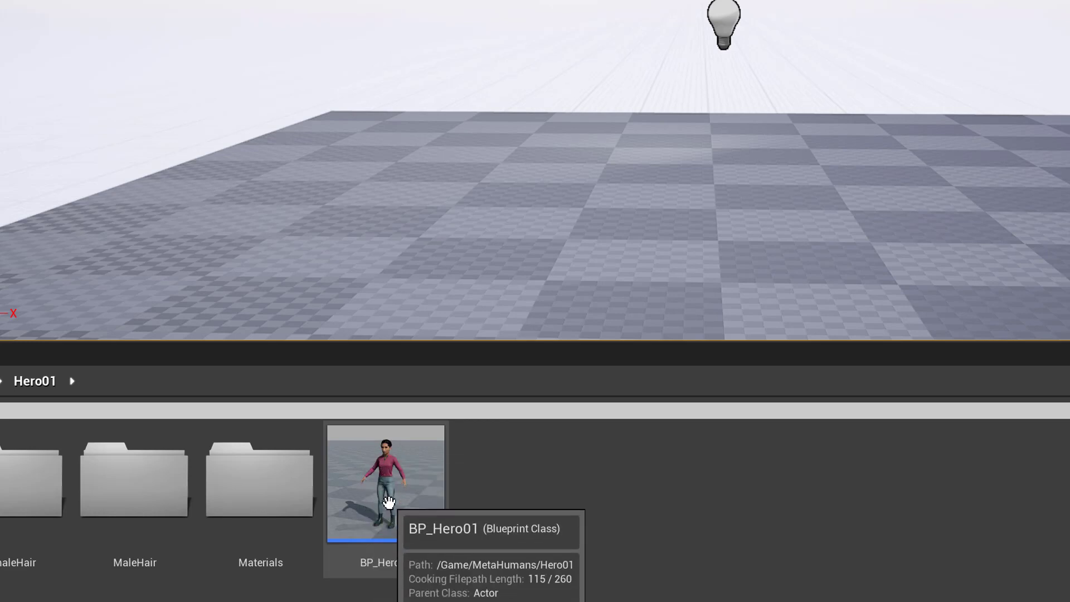
Create a child blueprint class of BP_Hero01 and name it BP_Hero01_FWChild.
right_click(371, 498)
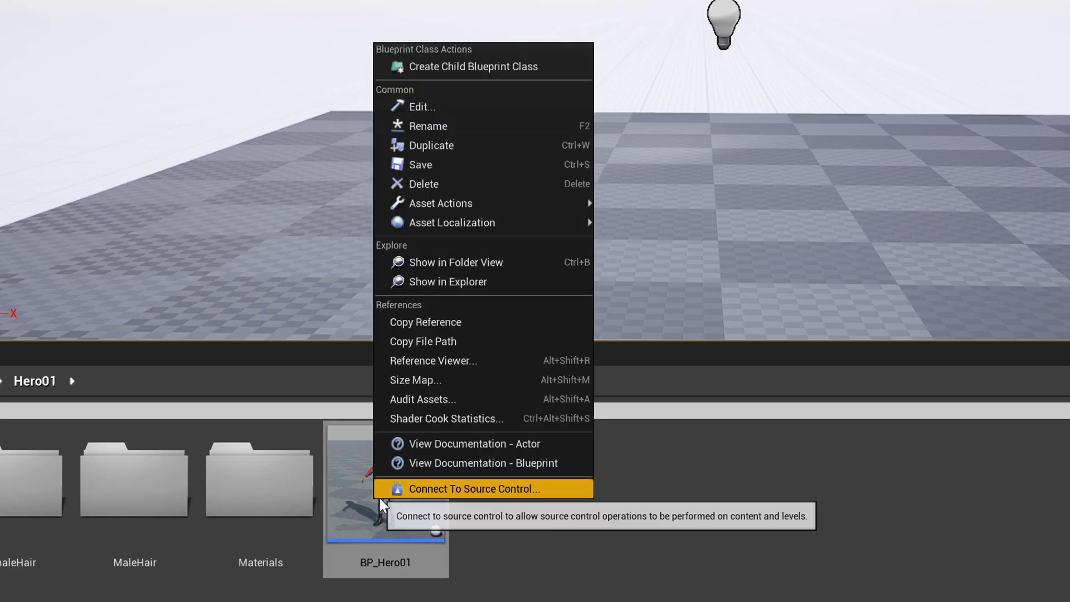
click(454, 63)
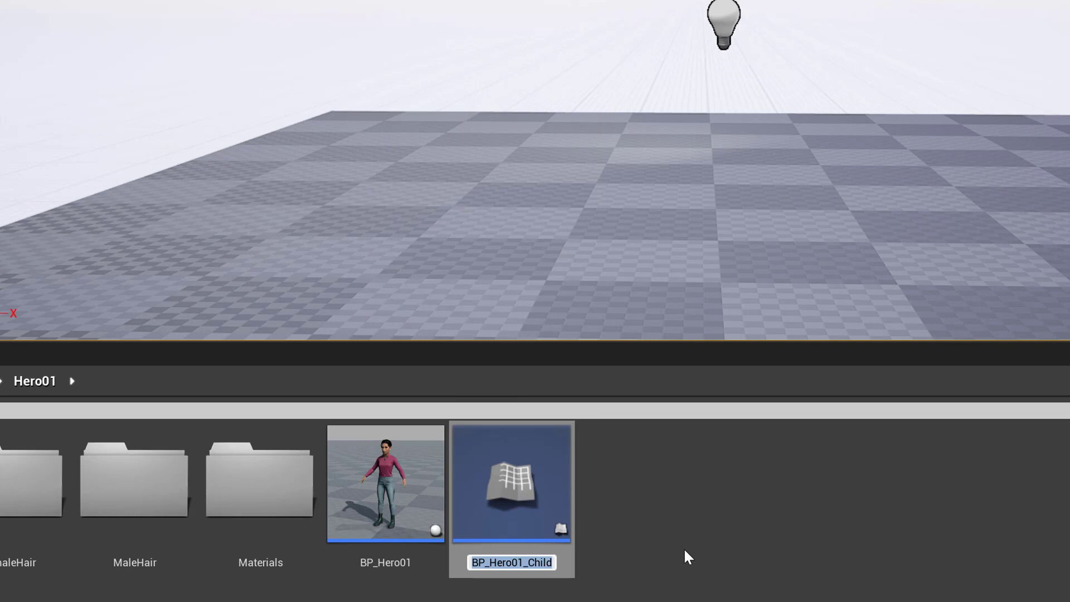
key(Right)
key(Left)
key(Left)
key(Left)
key(Left)
key(Left)
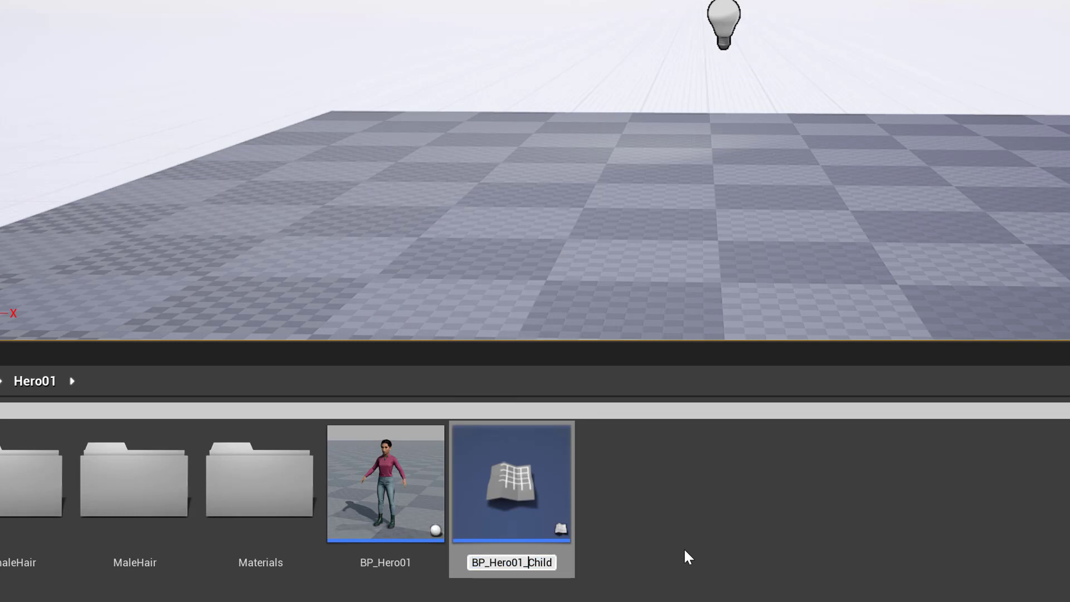
text(FW)
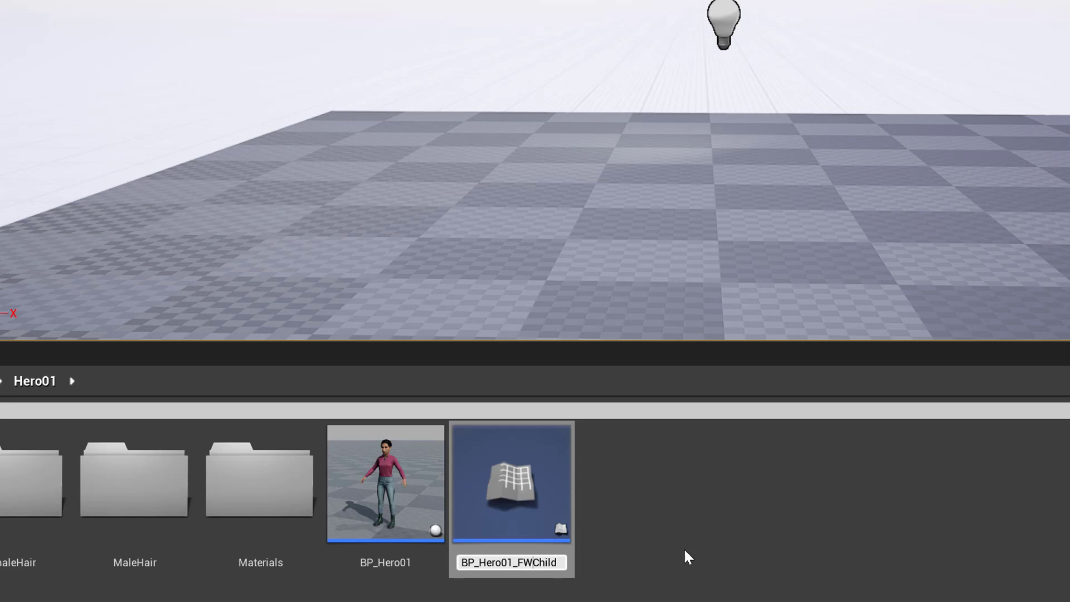
key(Return)
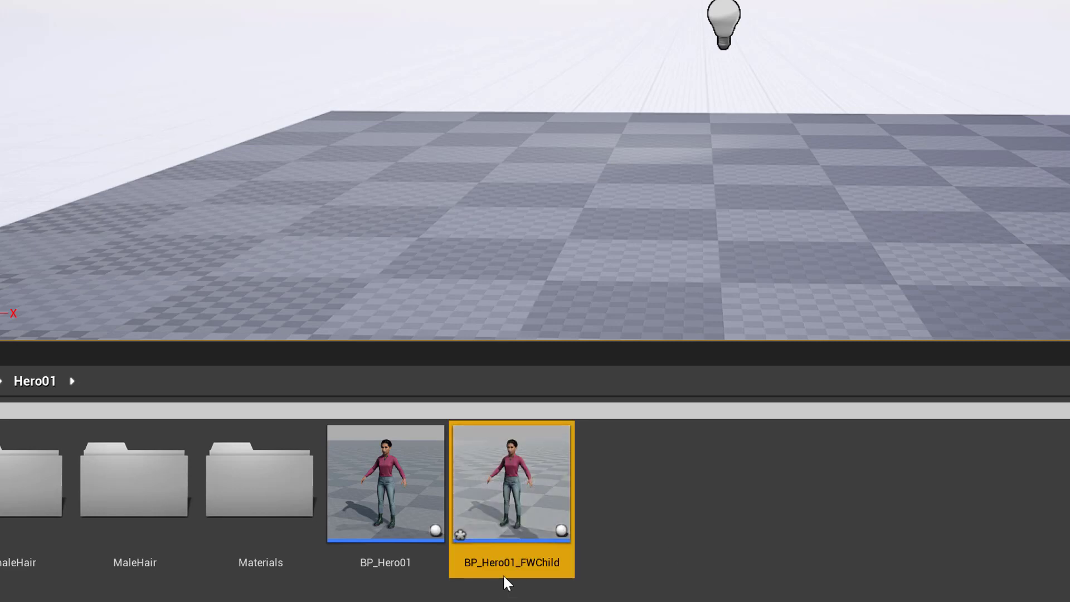
mouse_move(485, 501)
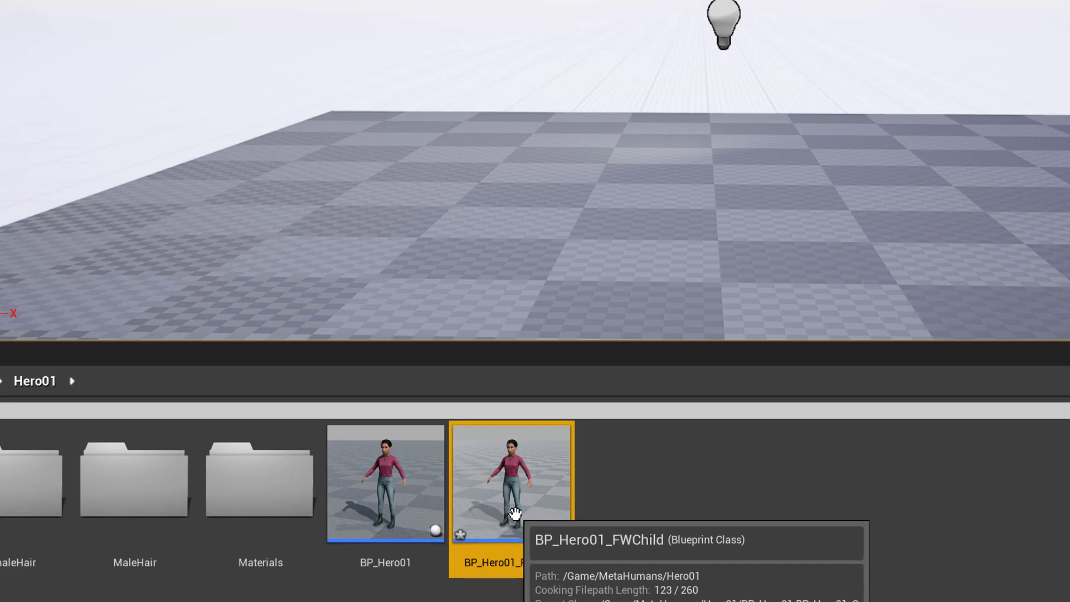
Place BP_Hero01_FWChild into the level and bring the camera closer to it.
drag(515, 513, 606, 231)
scroll(564, 30, up, 5)
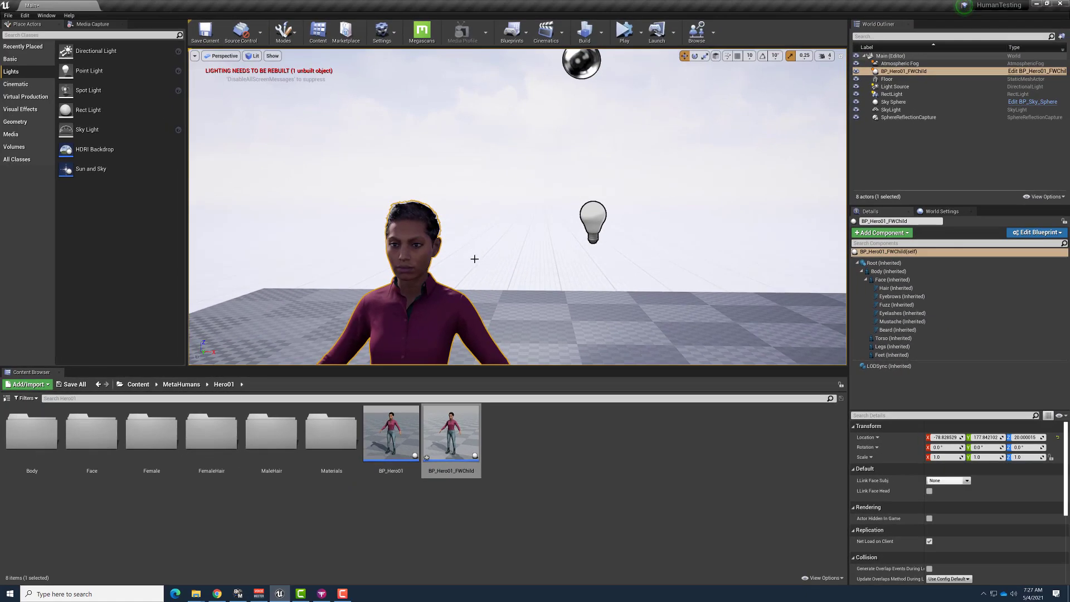
right_drag(463, 267, 470, 260)
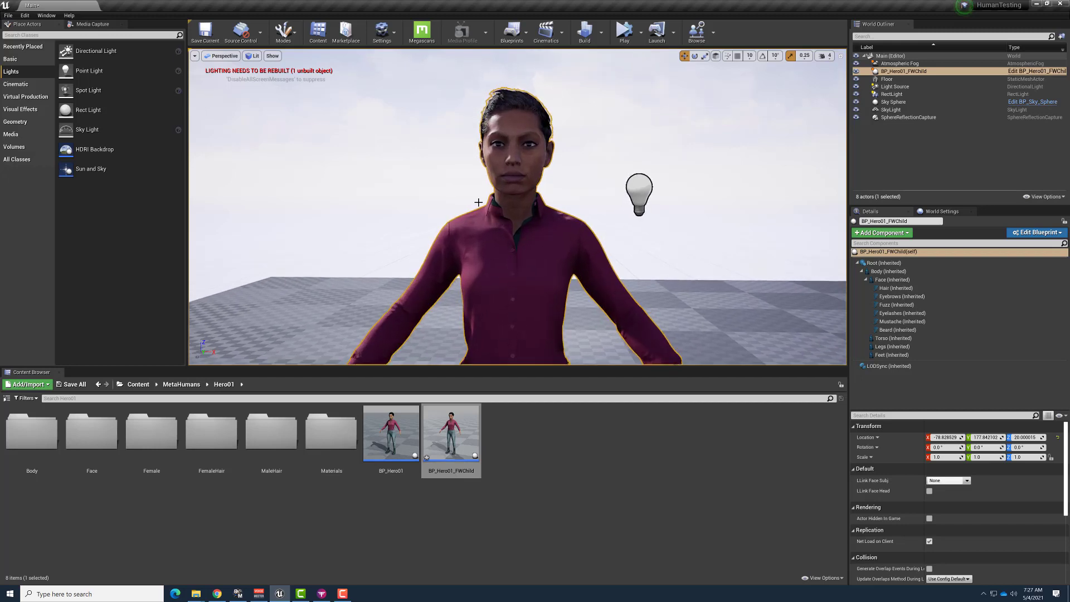
Reposition the rect light onto the character, set its intensity to 0.5, then select the Sky Sphere.
click(639, 193)
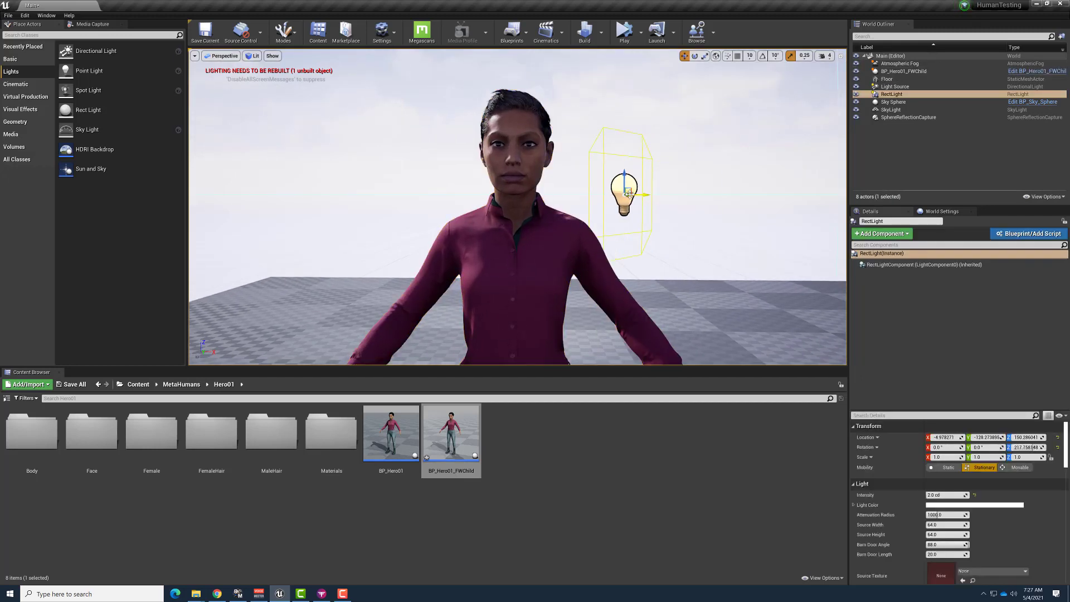
drag(782, 194, 641, 161)
key(e)
click(944, 495)
text(0.5)
key(Return)
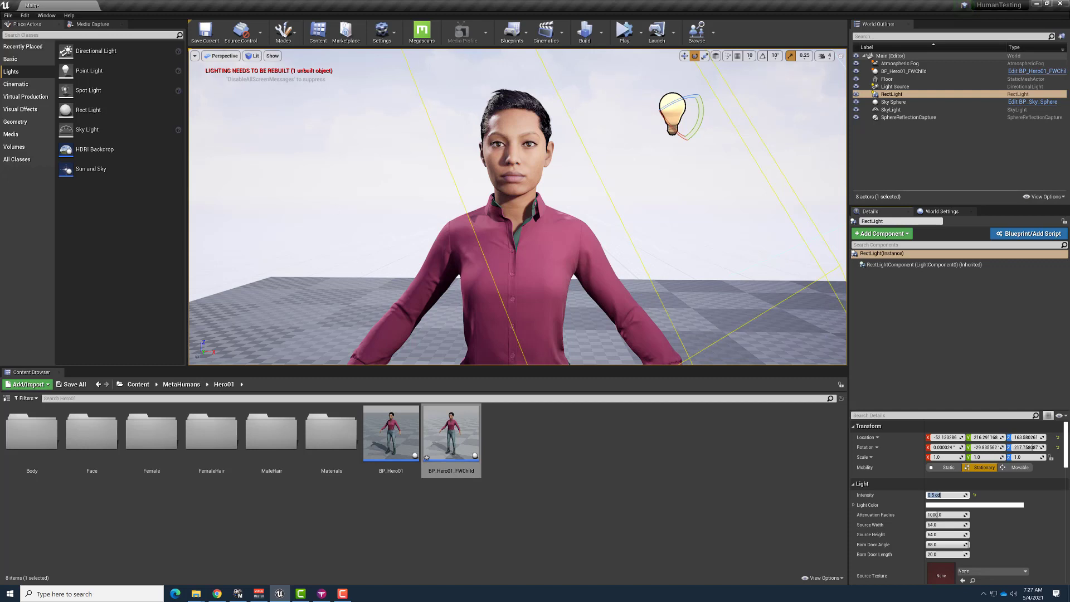
click(446, 215)
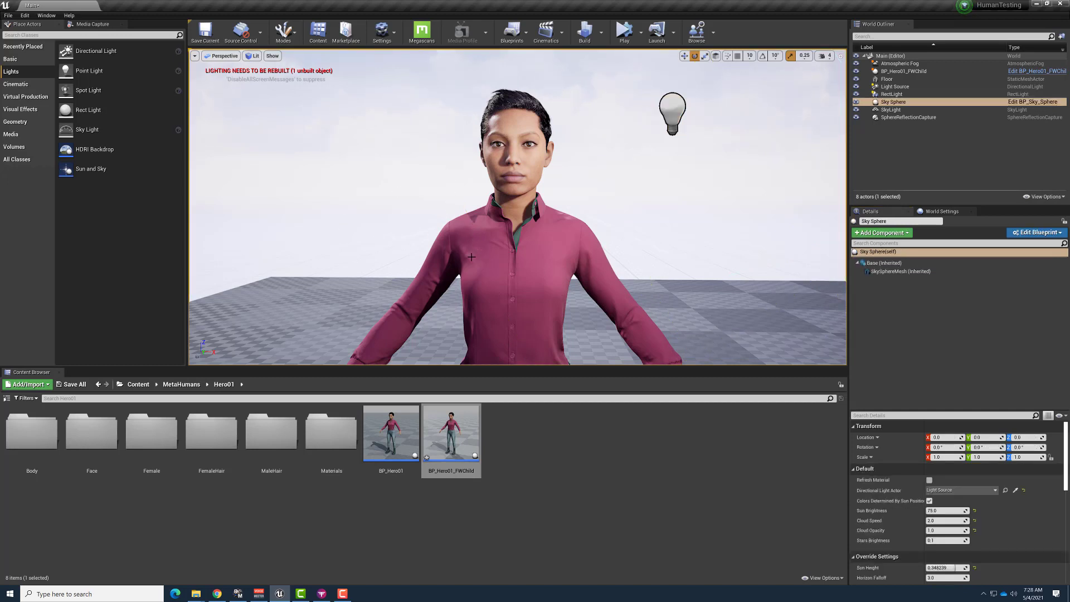
Add a Faceware Live component to BP_Hero01_FWChild, keeping the default FacewareLive name.
click(497, 254)
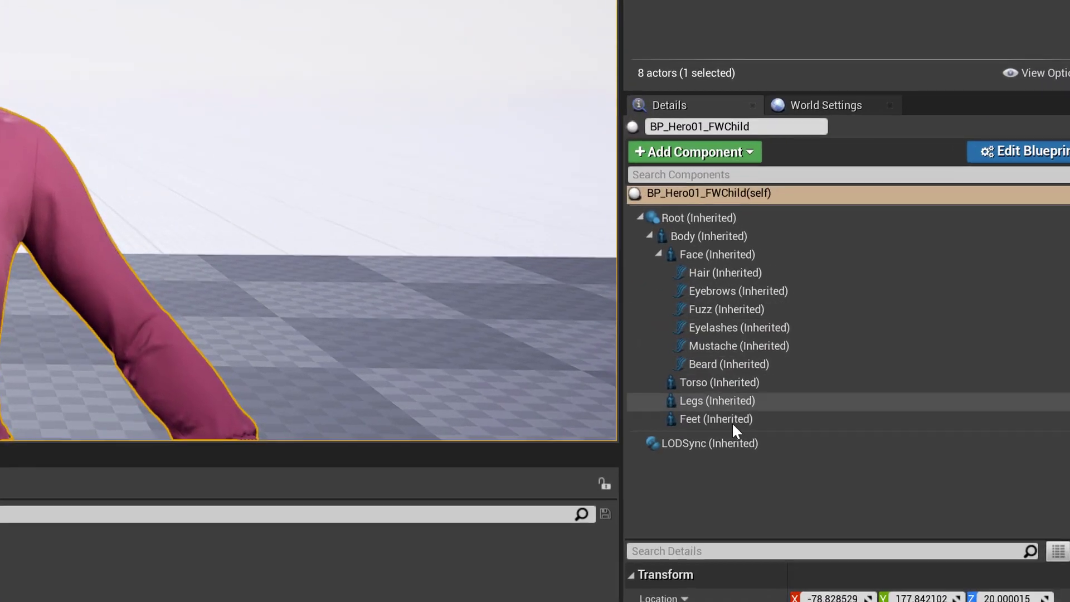
mouse_move(897, 370)
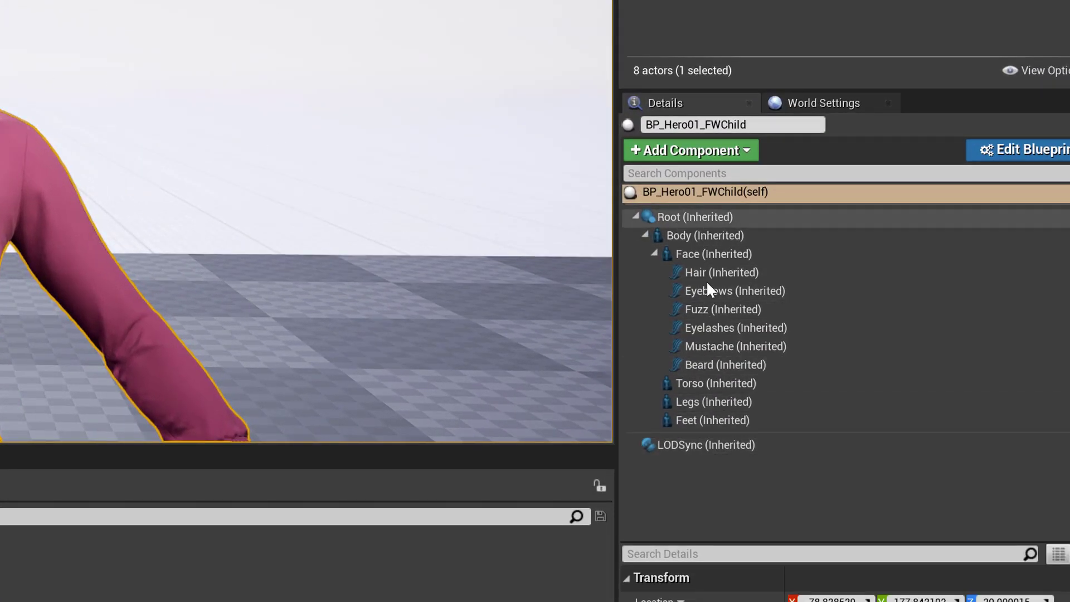
mouse_move(699, 337)
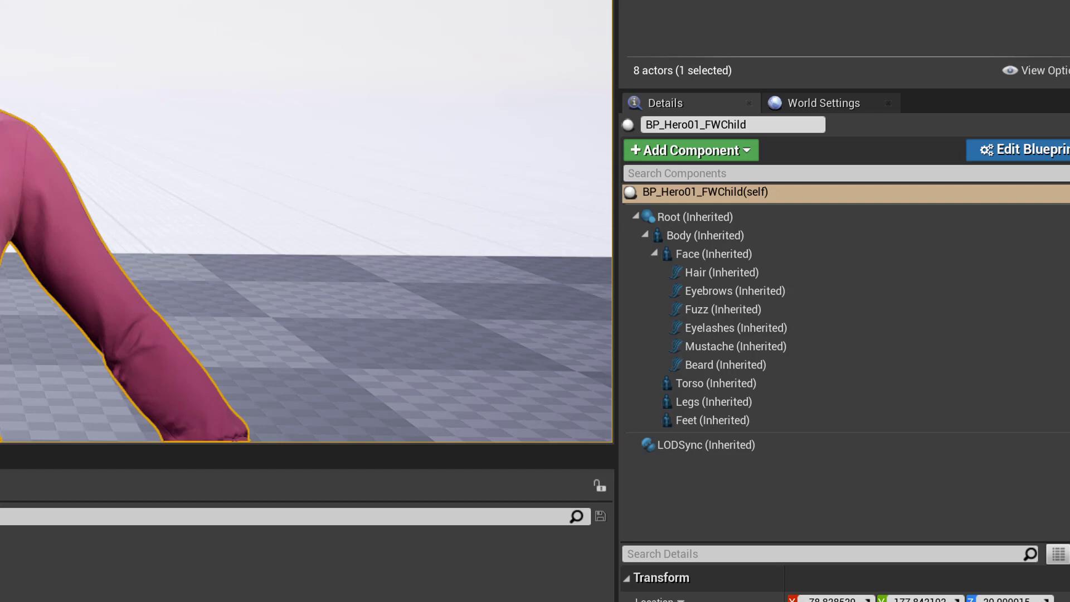
click(676, 156)
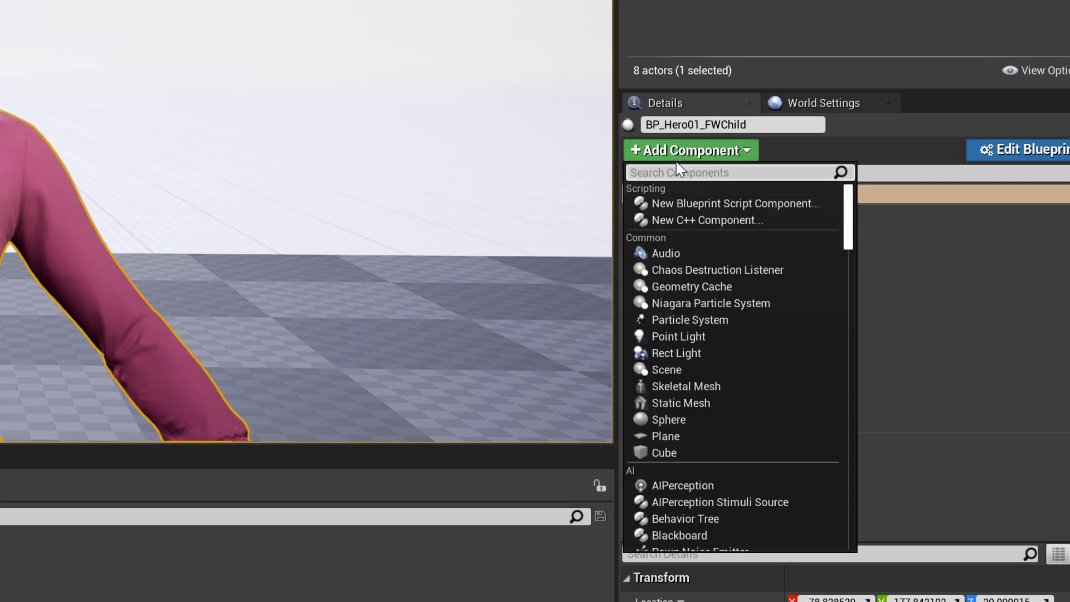
text(Face)
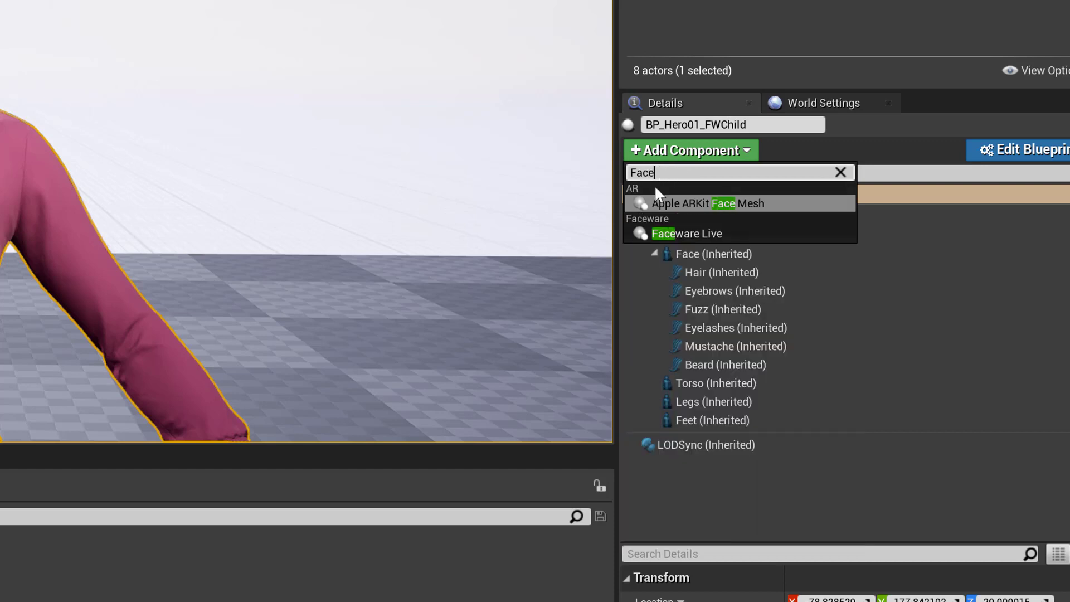
click(702, 234)
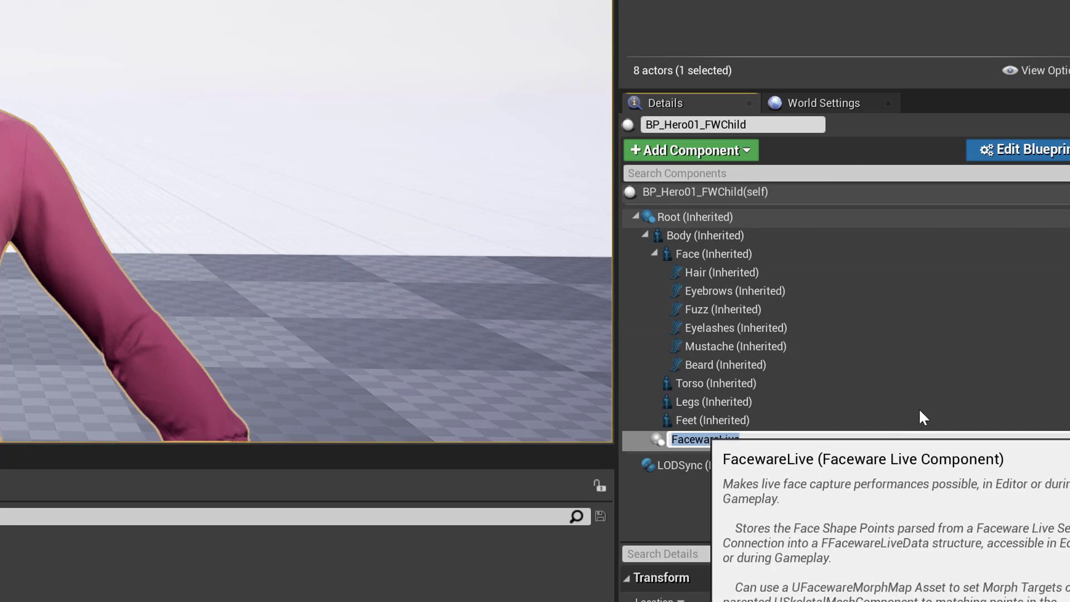
click(910, 388)
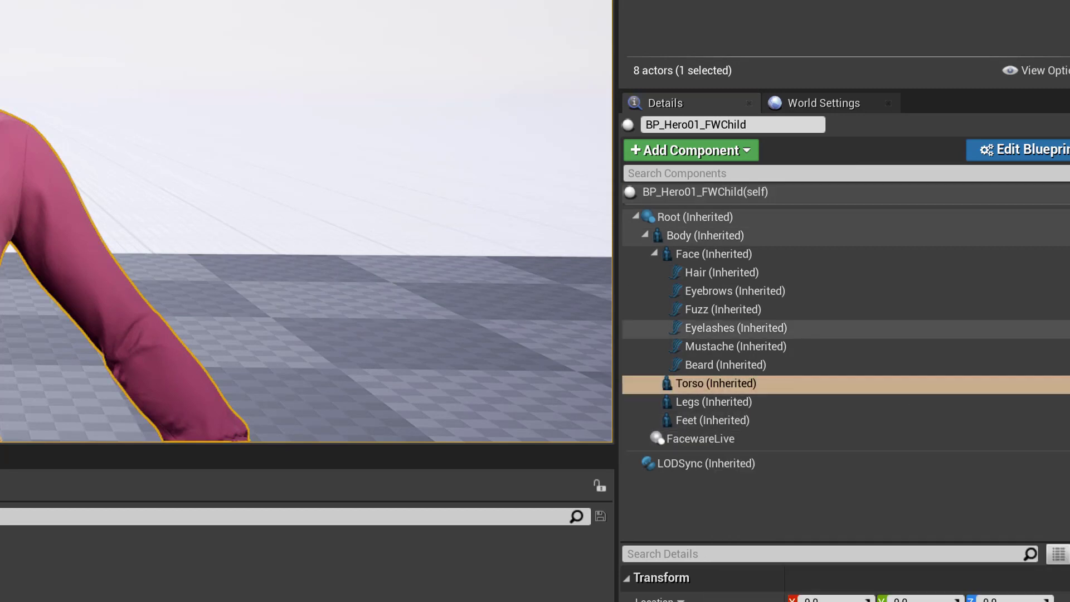
click(701, 439)
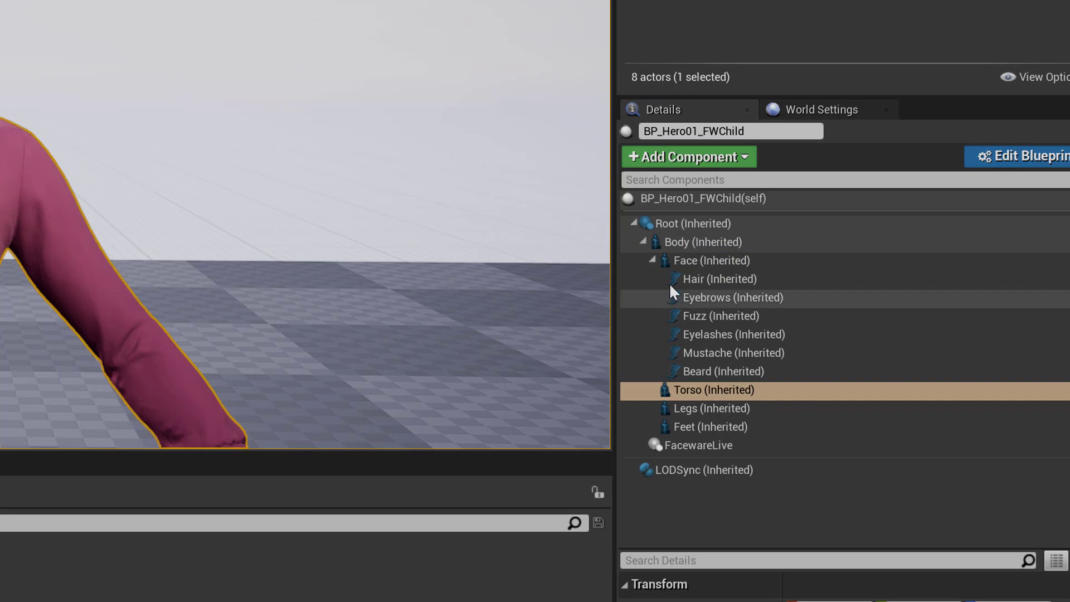
Set the Face component's Anim Class to ABP_FW_Metahuman_Face.
click(681, 261)
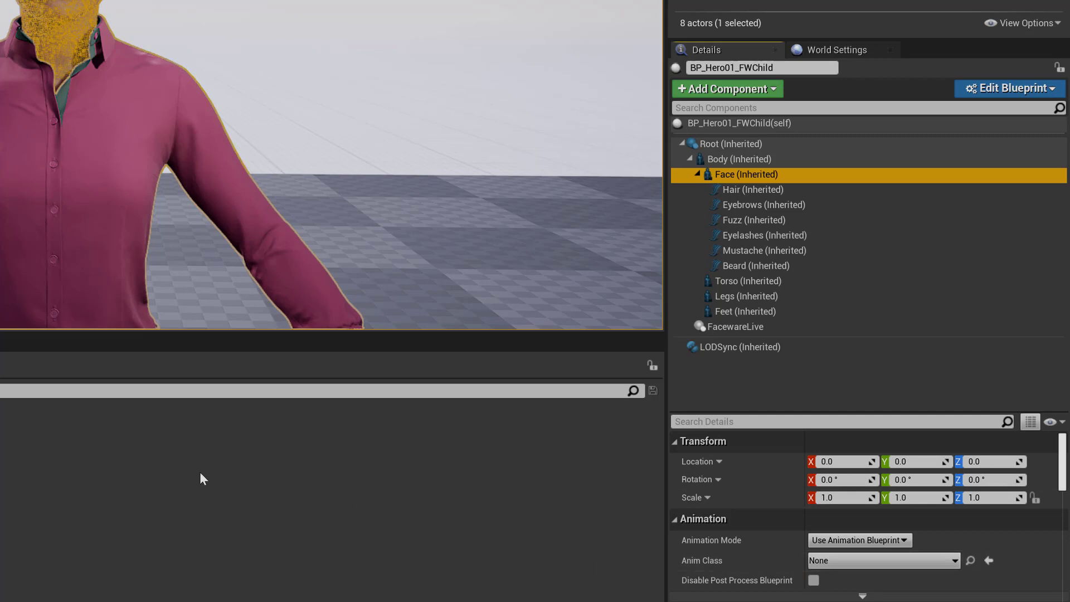
click(840, 560)
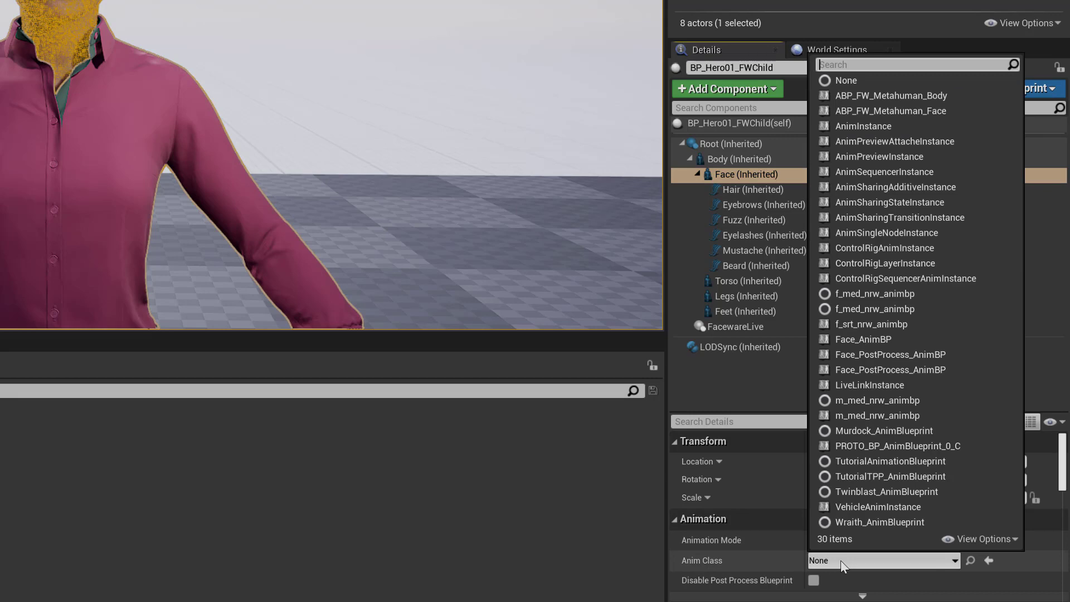
text(FW)
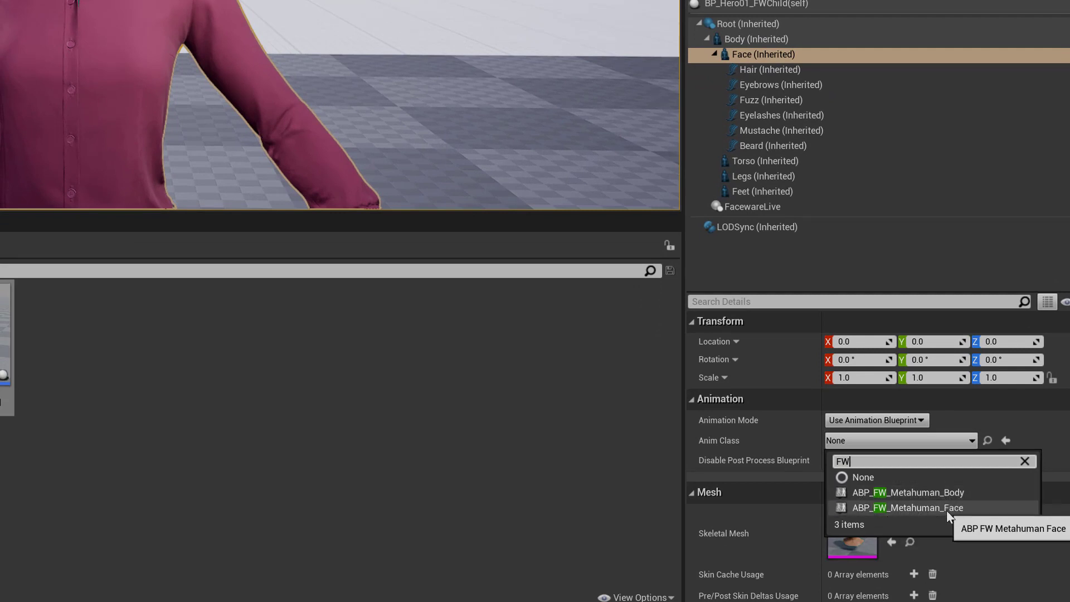
click(901, 510)
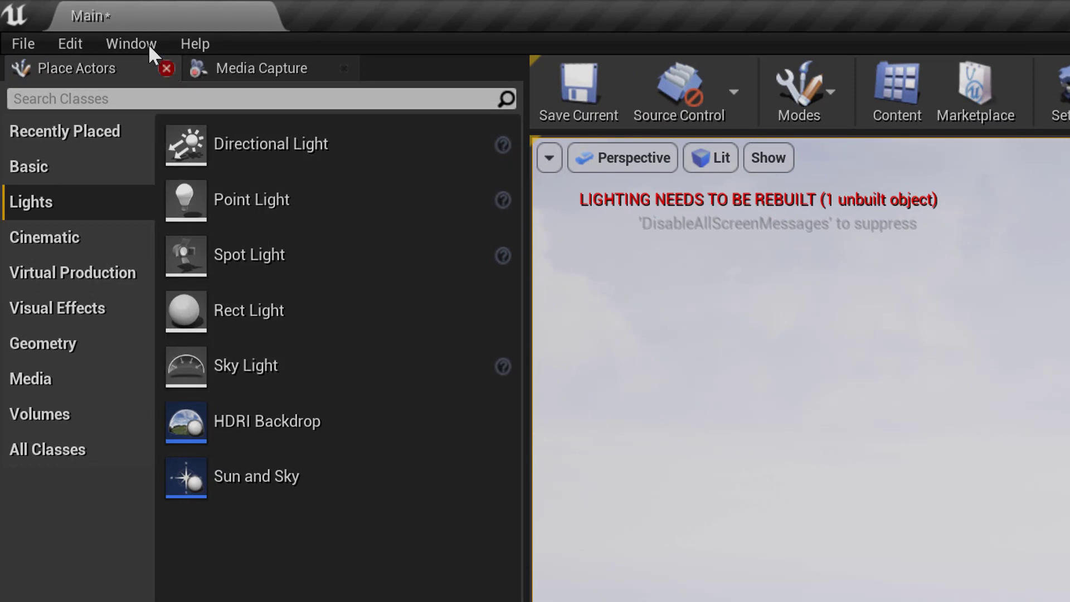
click(146, 44)
mouse_move(140, 89)
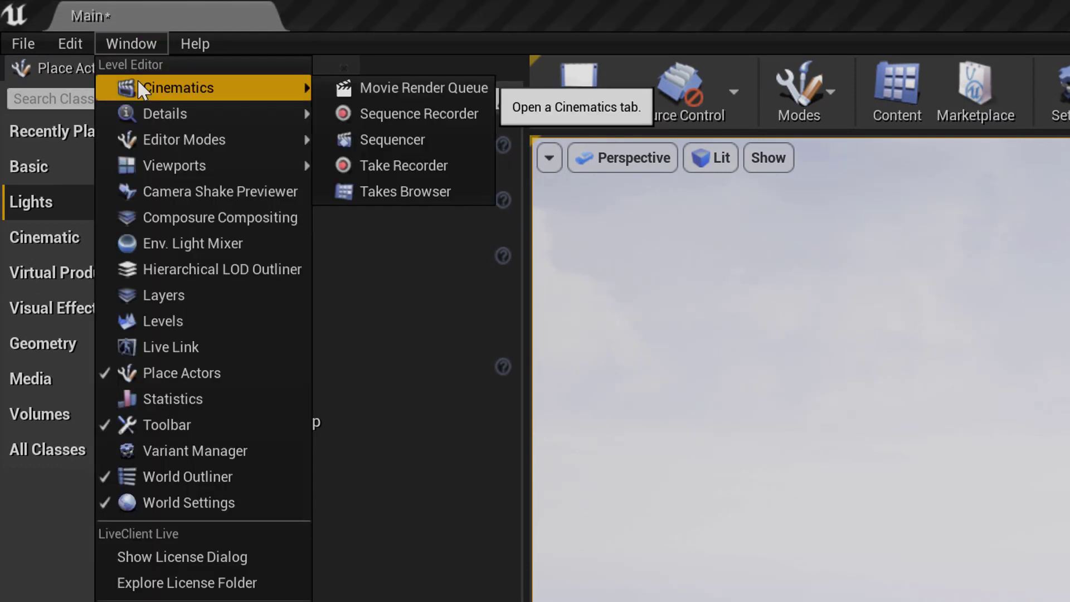
click(72, 39)
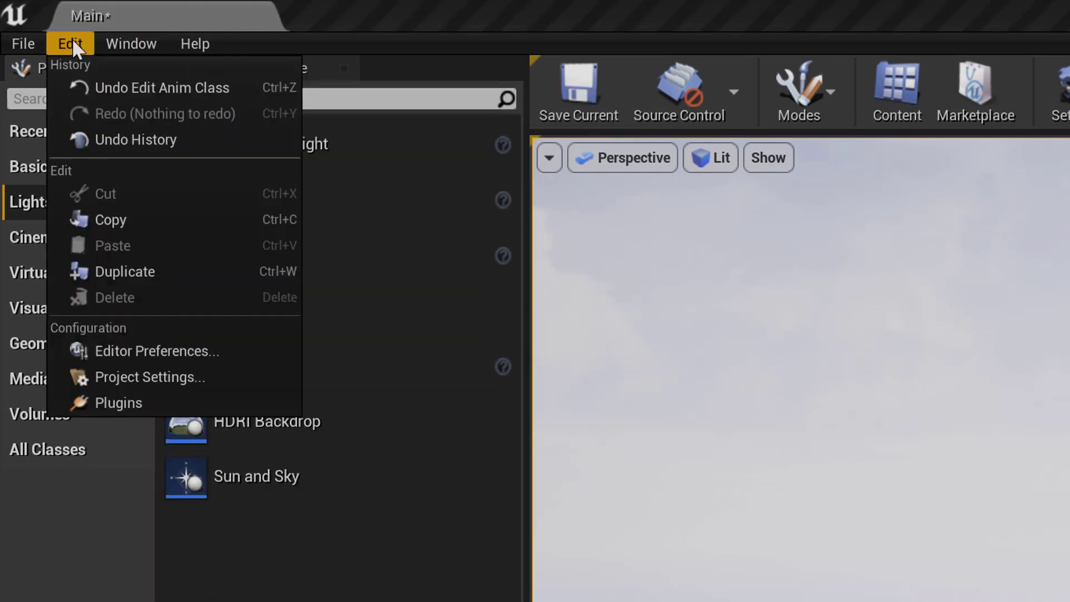
click(109, 402)
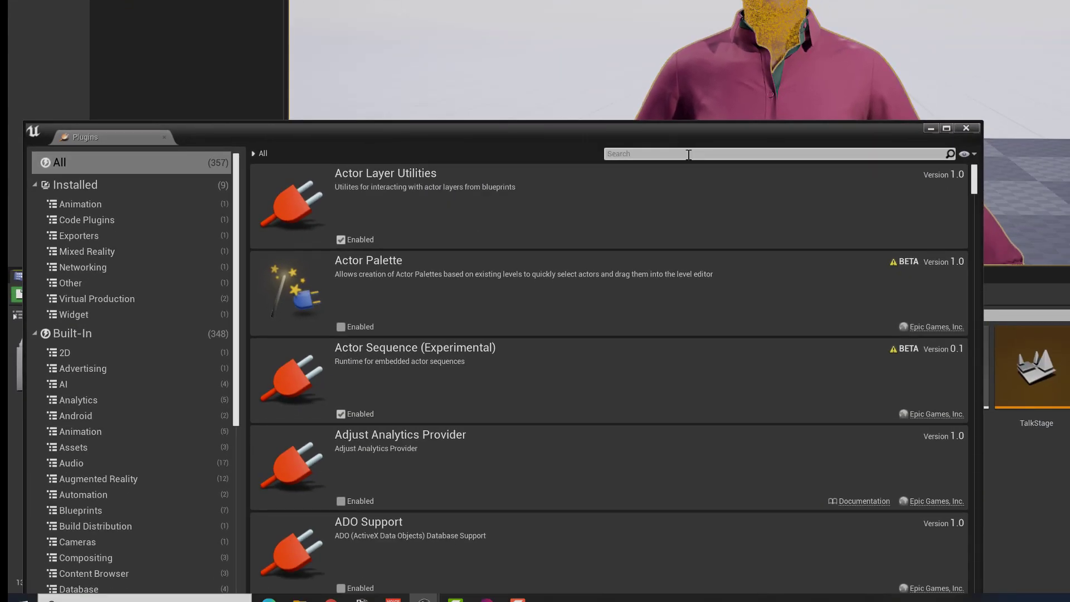
text(Live)
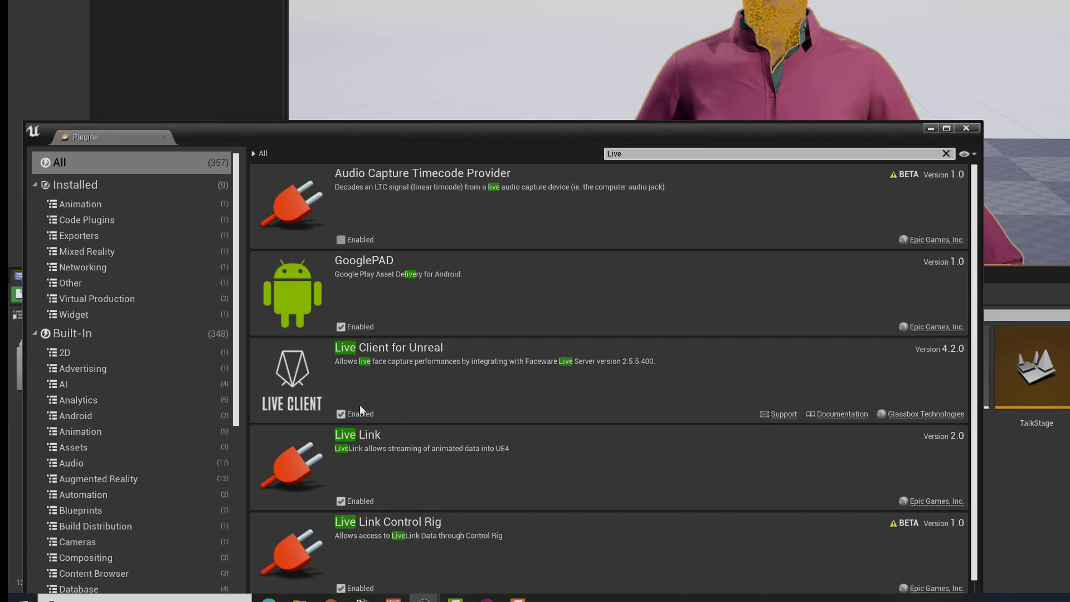
click(966, 128)
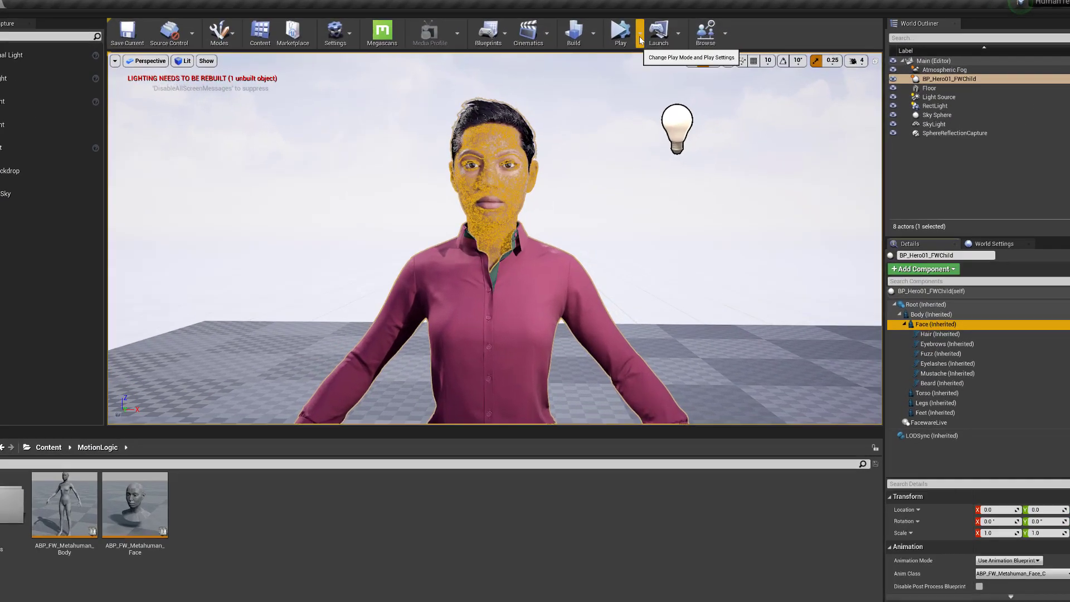
Start Simulate mode and frame the MetaHuman's head close up in the viewport.
click(641, 32)
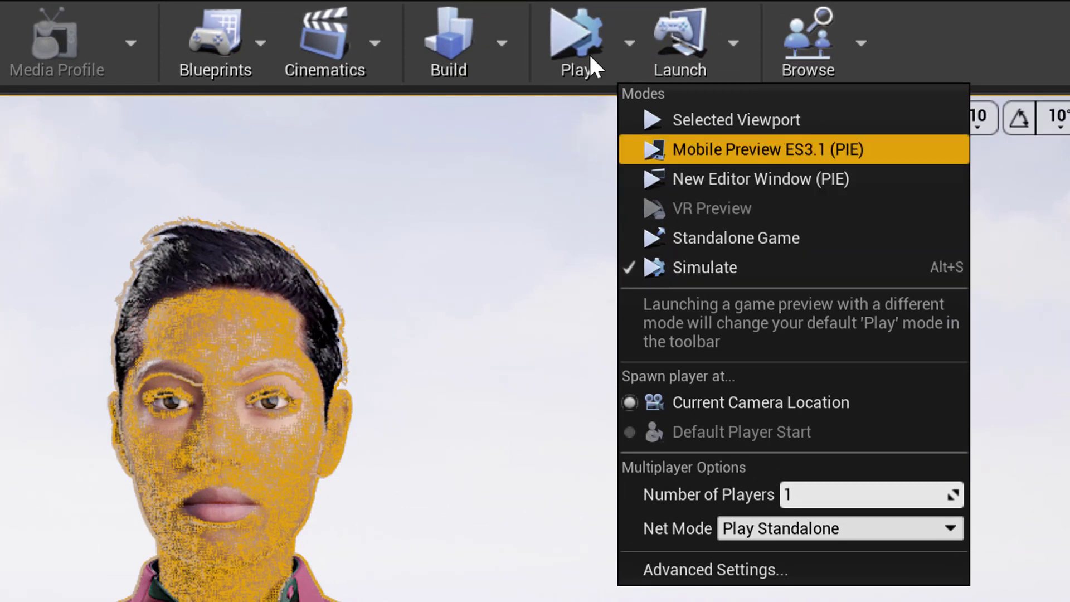
click(577, 37)
click(577, 36)
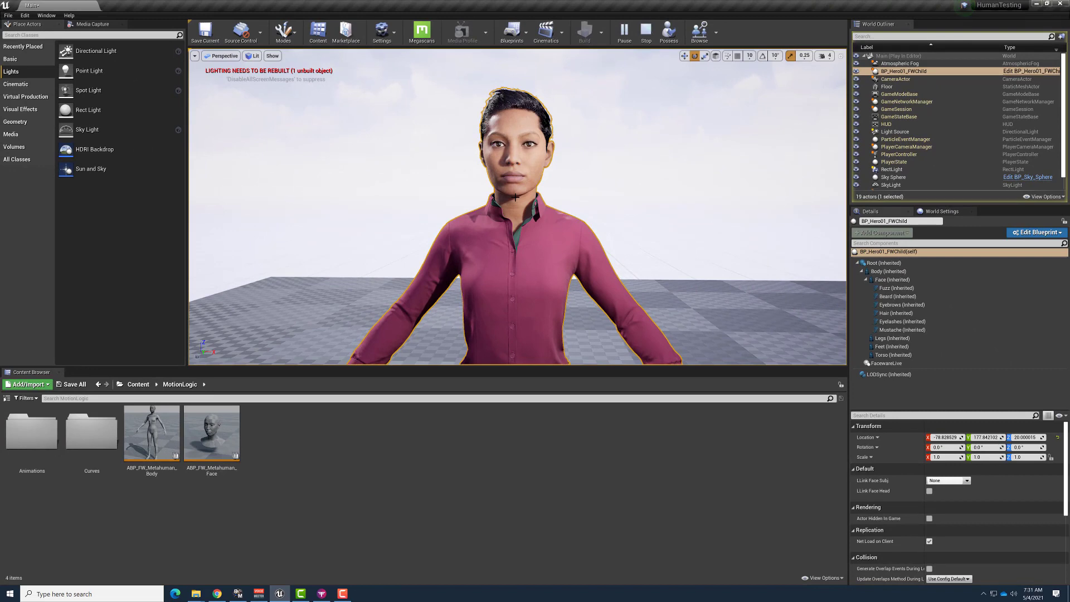
scroll(500, 202, up, 6)
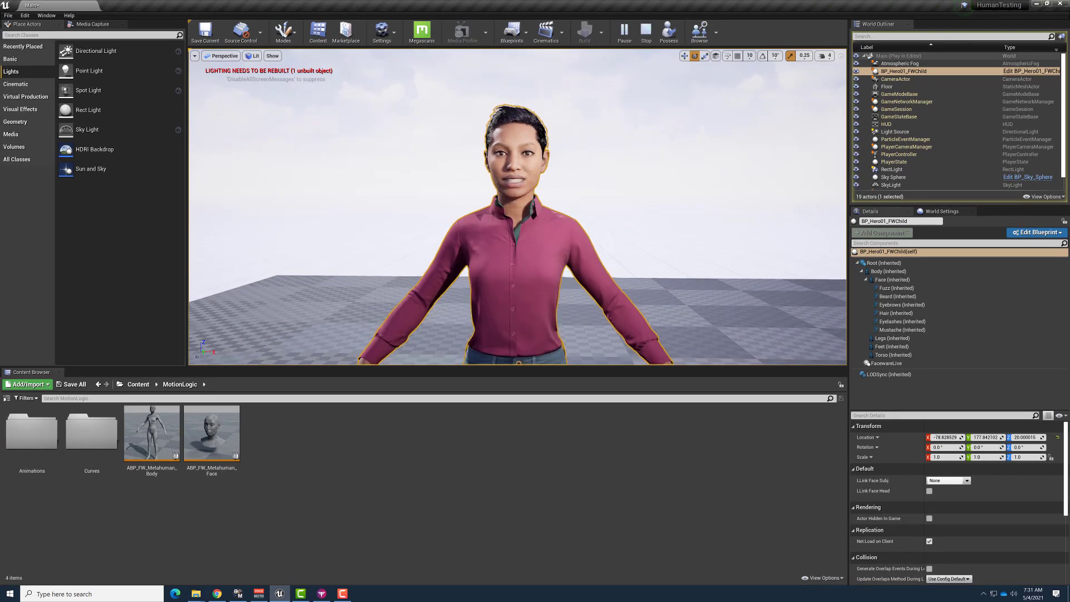
mouse_move(472, 221)
middle_down()
mouse_move(473, 190)
mouse_move(472, 234)
mouse_move(473, 221)
mouse_move(390, 221)
mouse_move(463, 221)
middle_up()
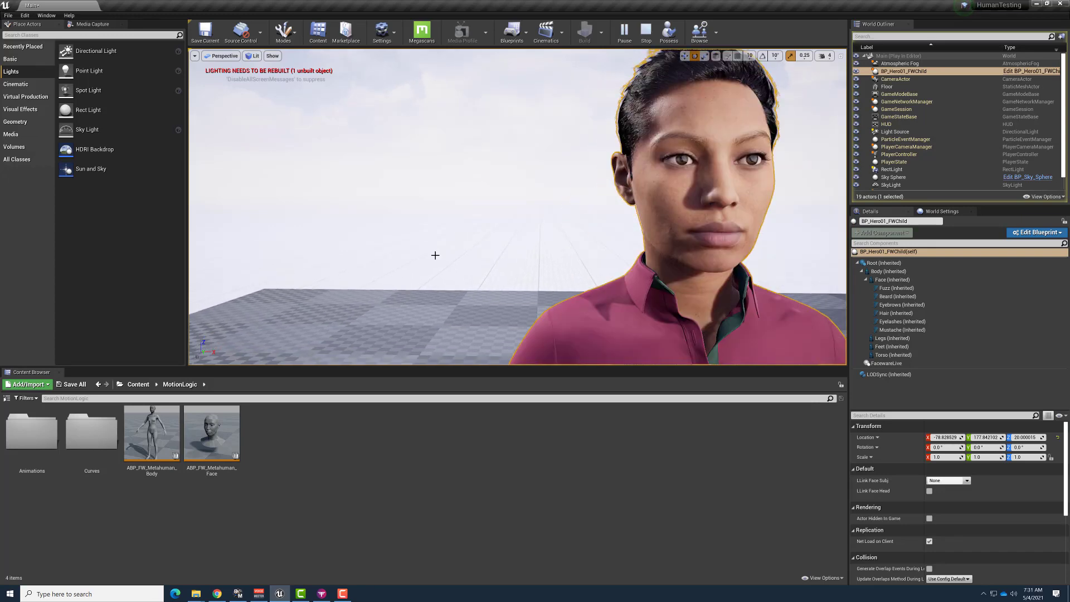
Bring up Faceware Studio, restore it from full screen, and nudge the window up beside the viewport.
click(322, 593)
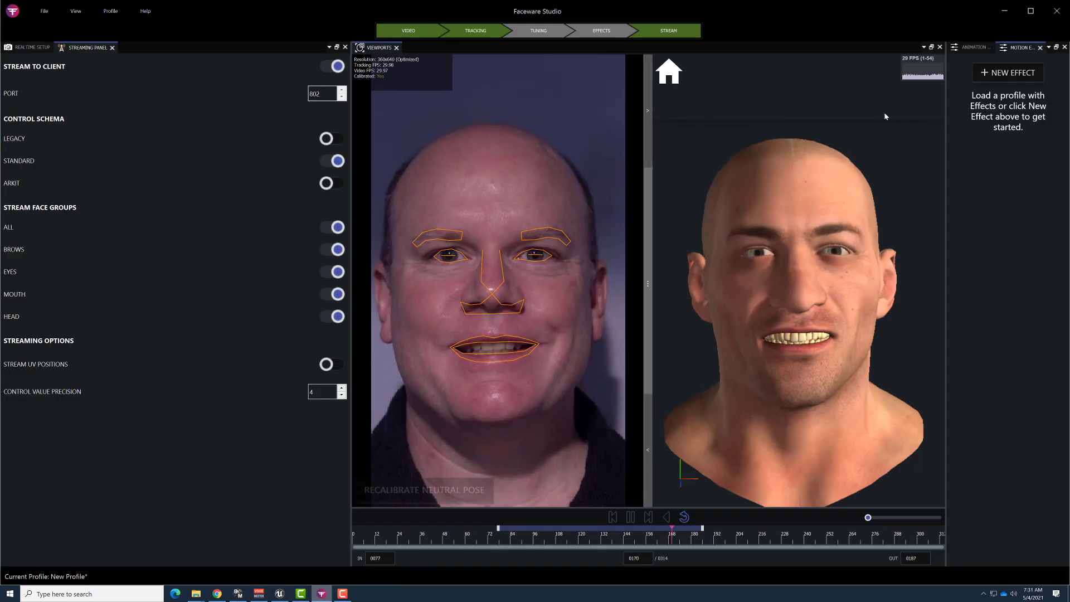
click(1030, 10)
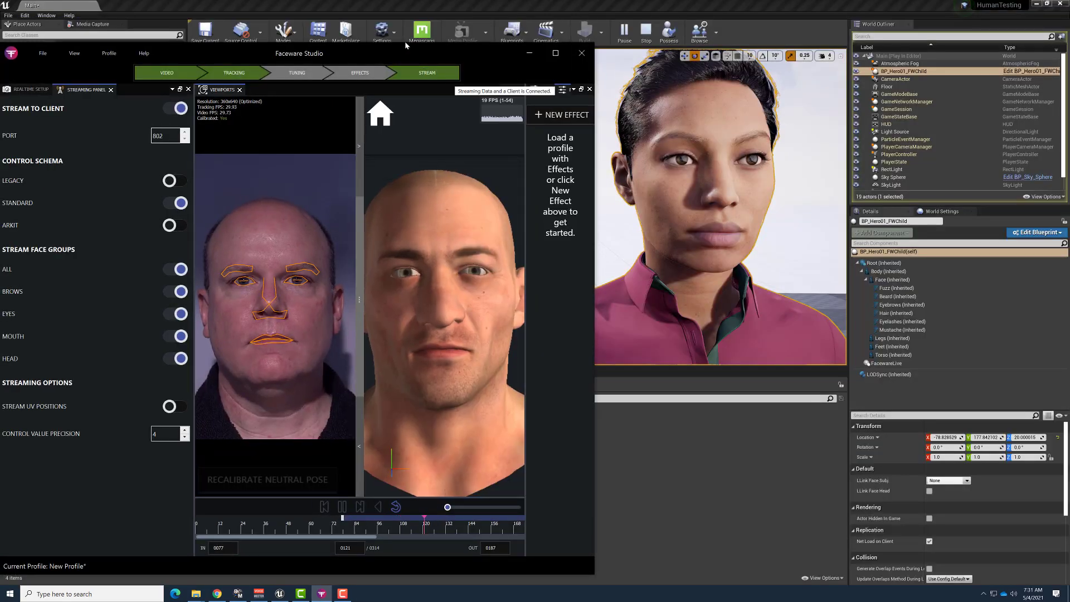
drag(405, 50, 405, 38)
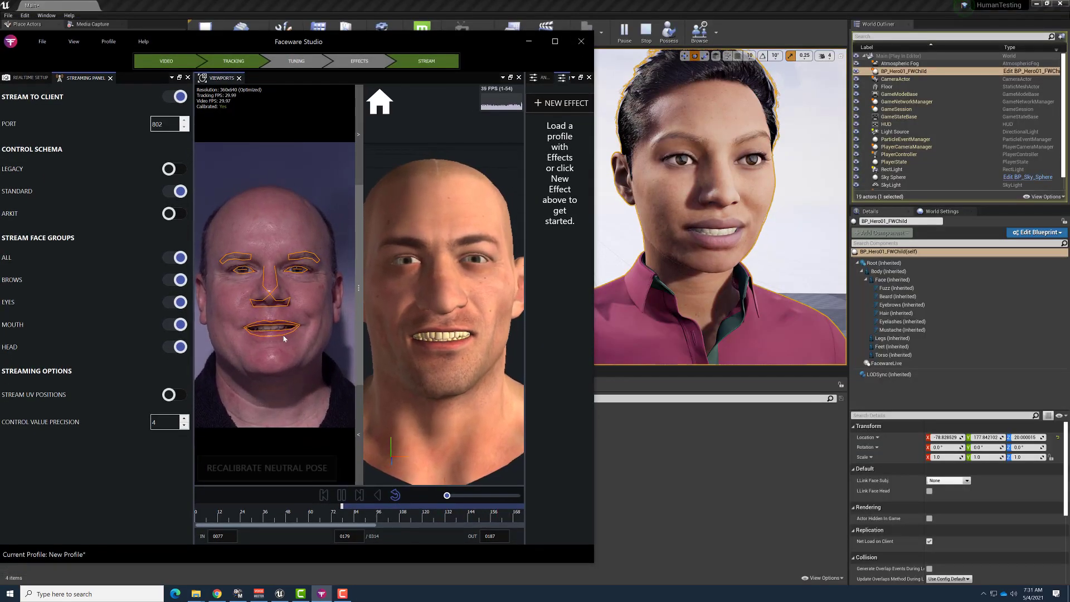